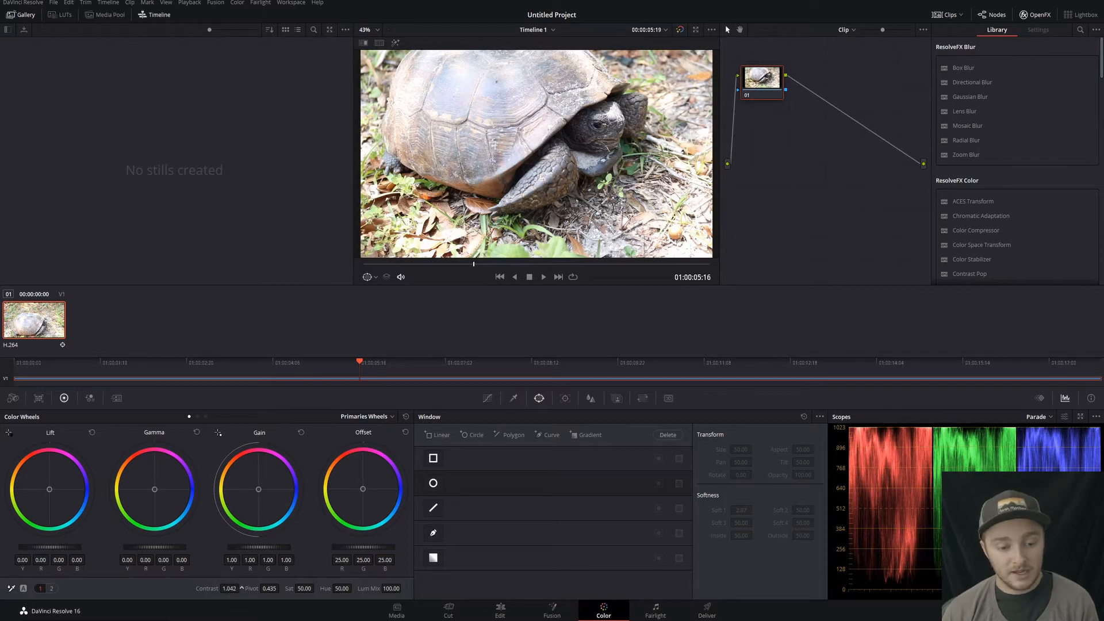
- Lower the clip's contrast to 0.898, then view the keyframes and clip information before returning to the scopes
{"action": "mouse_move", "coordinate": [228, 589]}
{"action": "left_mouse_down"}
{"action": "mouse_move", "coordinate": [242, 588]}
{"action": "mouse_move", "coordinate": [224, 588]}
{"action": "left_mouse_up"}
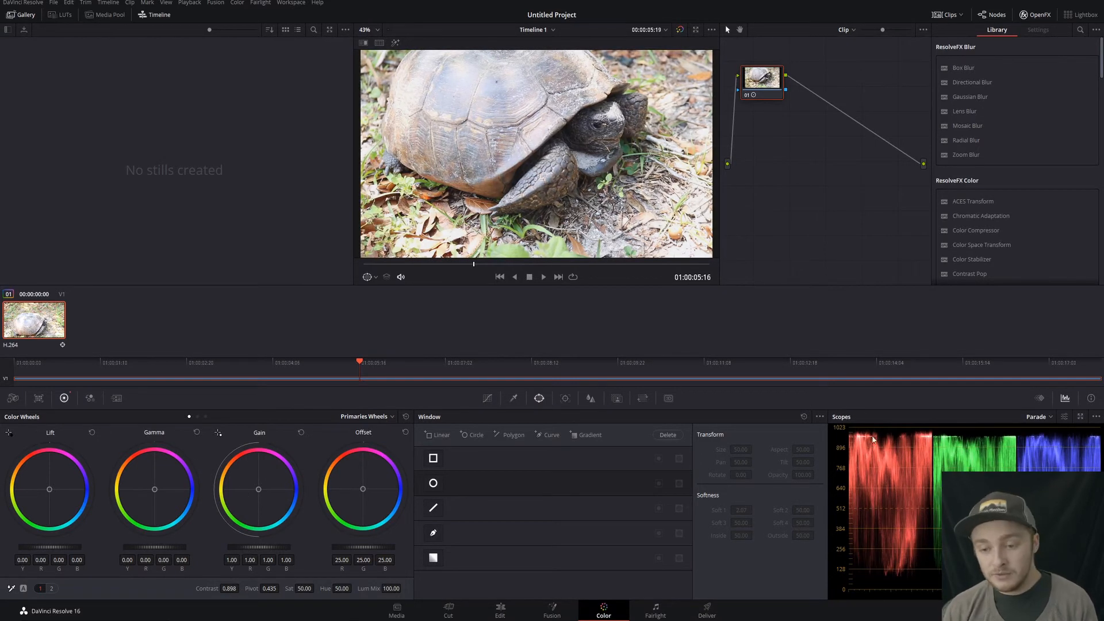
{"action": "left_click", "coordinate": [1064, 398]}
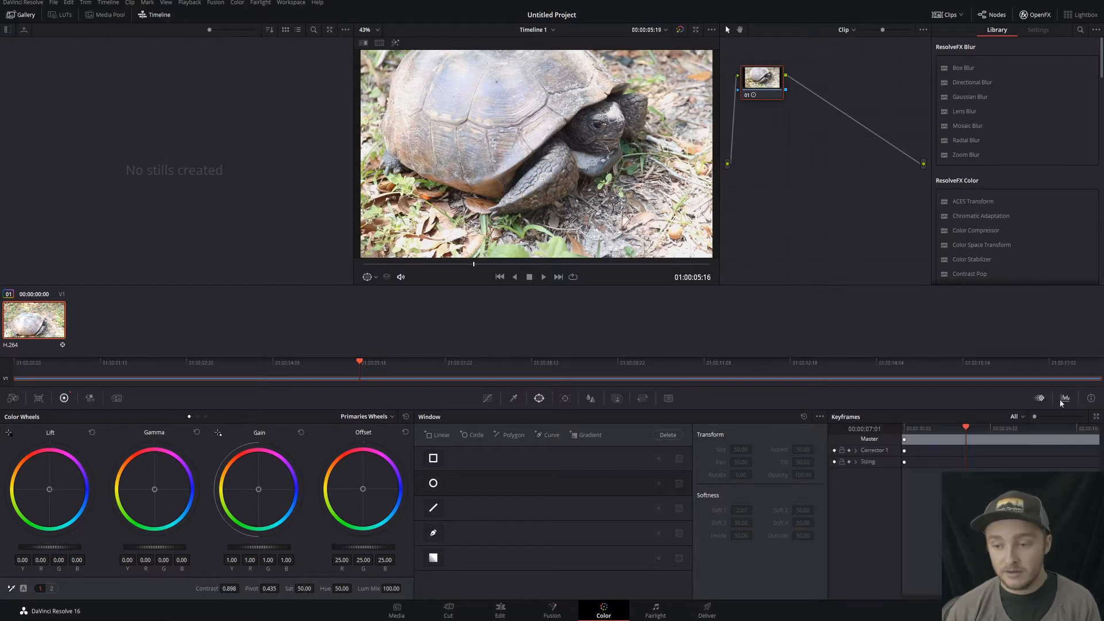
{"action": "left_click", "coordinate": [1065, 398]}
{"action": "left_click", "coordinate": [1090, 398]}
{"action": "left_click", "coordinate": [1065, 399]}
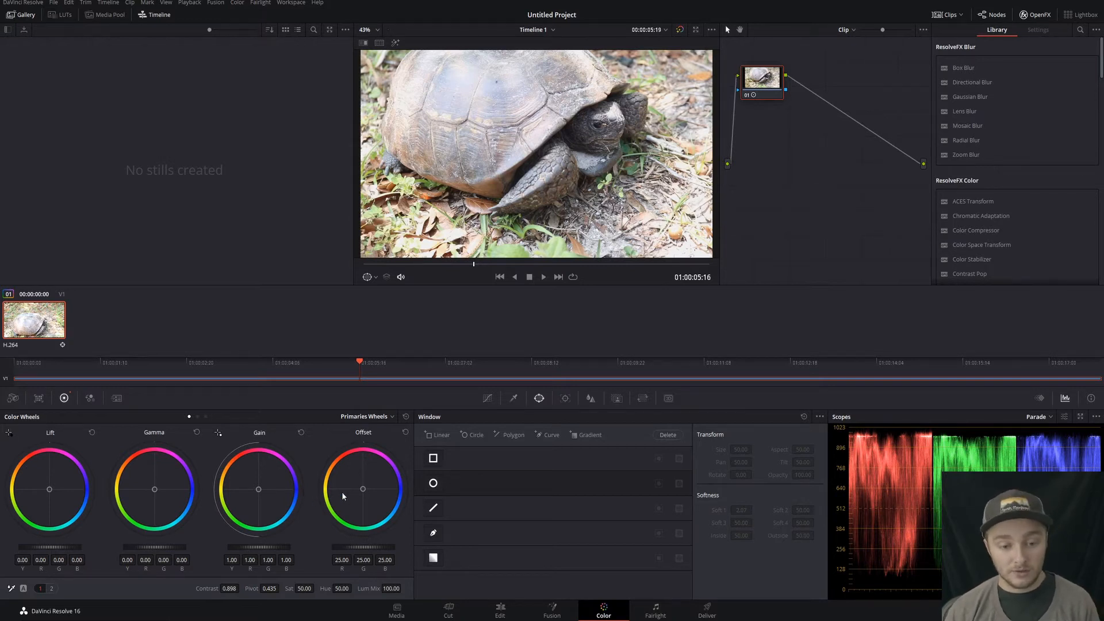
- Try shifting the offset colour balance in several directions, including toward magenta at about 30, 22.6 and 32, and return it to neutral
{"action": "left_click_drag", "start_coordinate": [363, 490], "coordinate": [366, 486]}
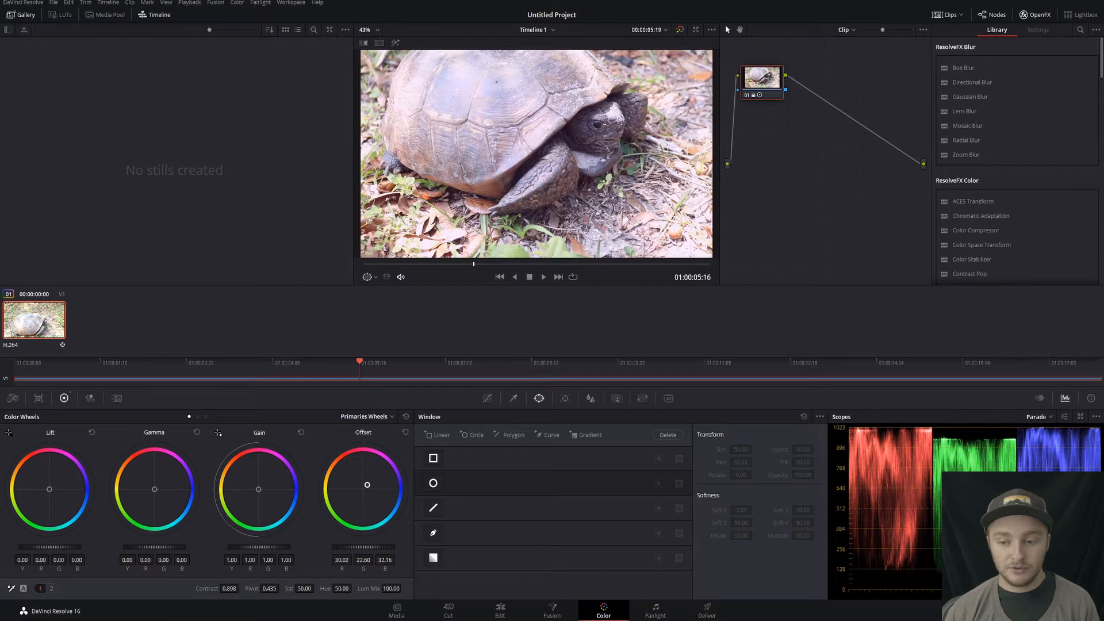
{"action": "left_click_drag", "start_coordinate": [366, 486], "coordinate": [357, 490]}
{"action": "double_click", "coordinate": [359, 490]}
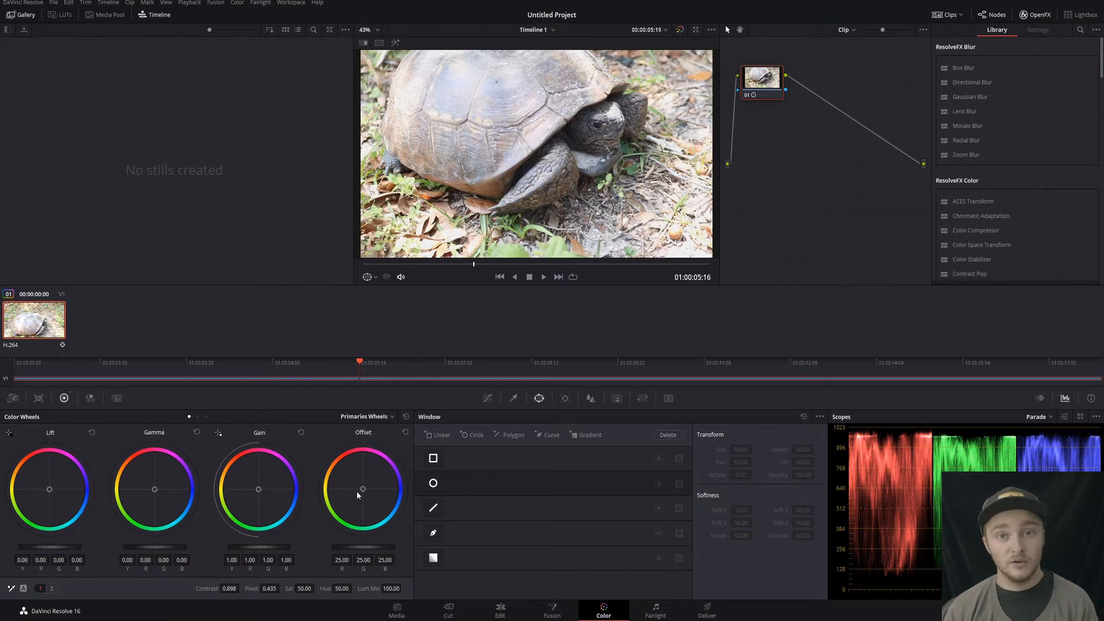
{"action": "mouse_move", "coordinate": [357, 491]}
{"action": "left_mouse_down"}
{"action": "mouse_move", "coordinate": [350, 464]}
{"action": "mouse_move", "coordinate": [363, 483]}
{"action": "left_mouse_up"}
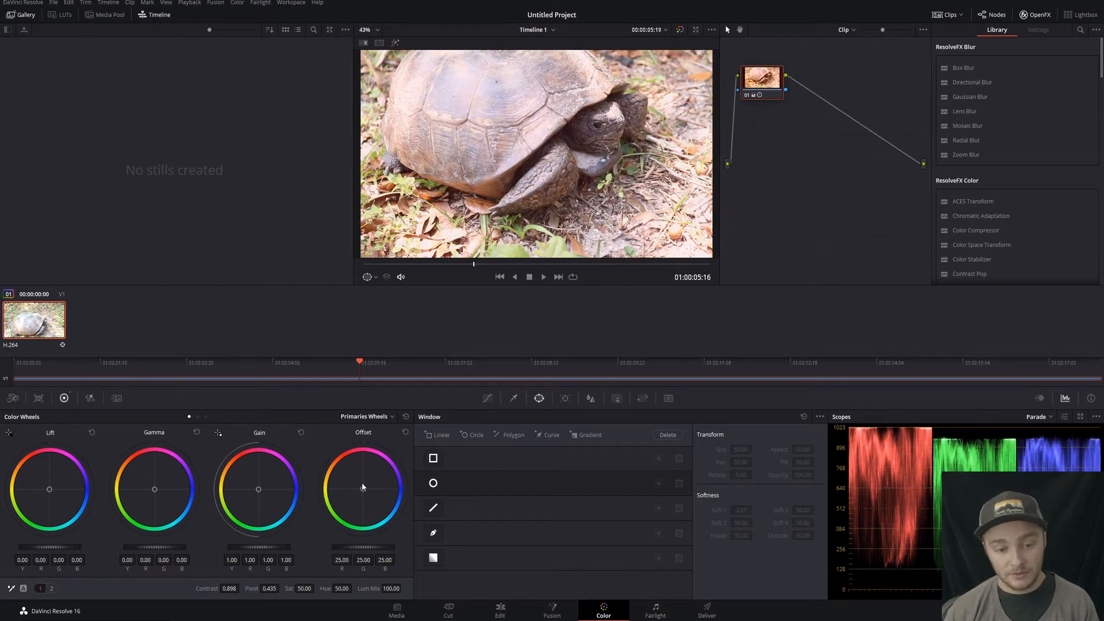
{"action": "double_click", "coordinate": [362, 484]}
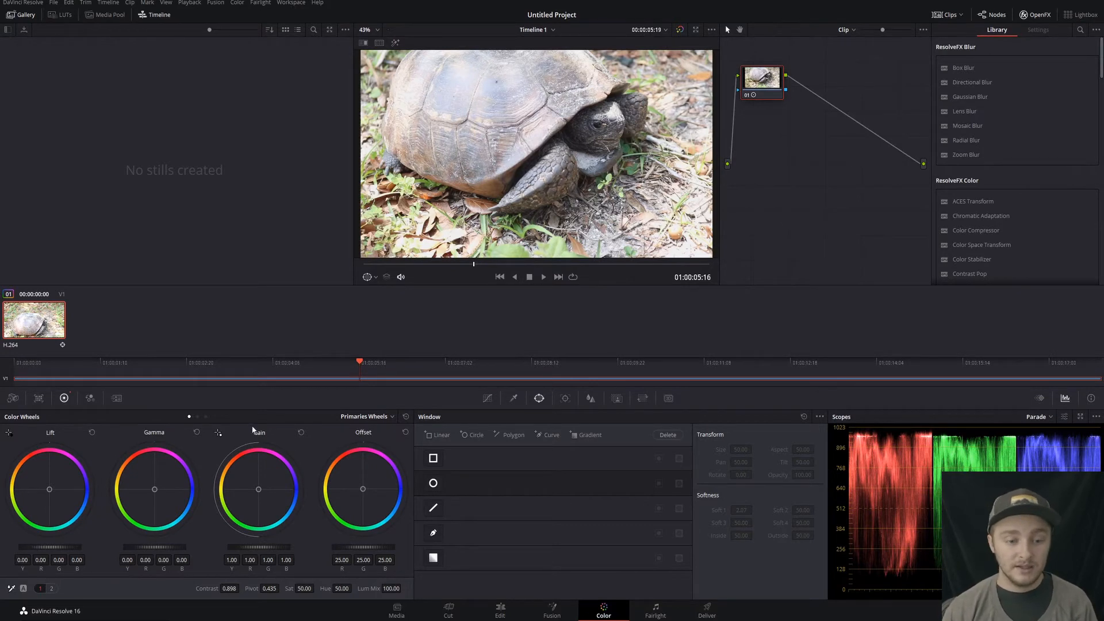
- Try a colour shift on the gain wheel and a slight green shift on the gamma wheel, undoing each one
{"action": "left_click_drag", "start_coordinate": [257, 491], "coordinate": [266, 484]}
{"action": "key", "text": "ctrl+z"}
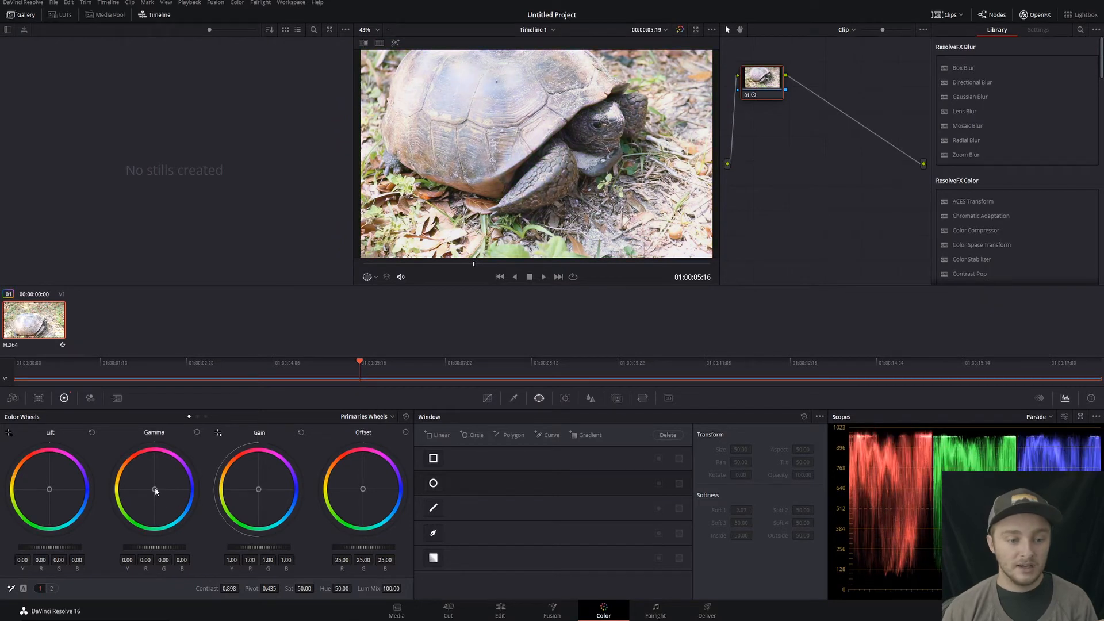
{"action": "left_click_drag", "start_coordinate": [154, 488], "coordinate": [151, 493]}
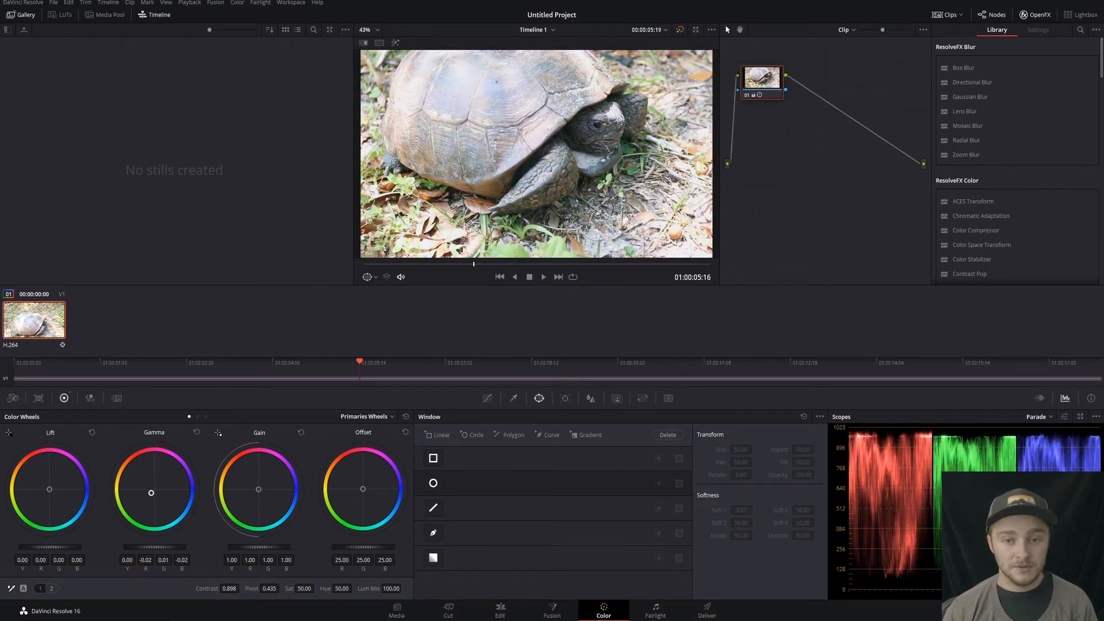
{"action": "key", "text": "ctrl+z"}
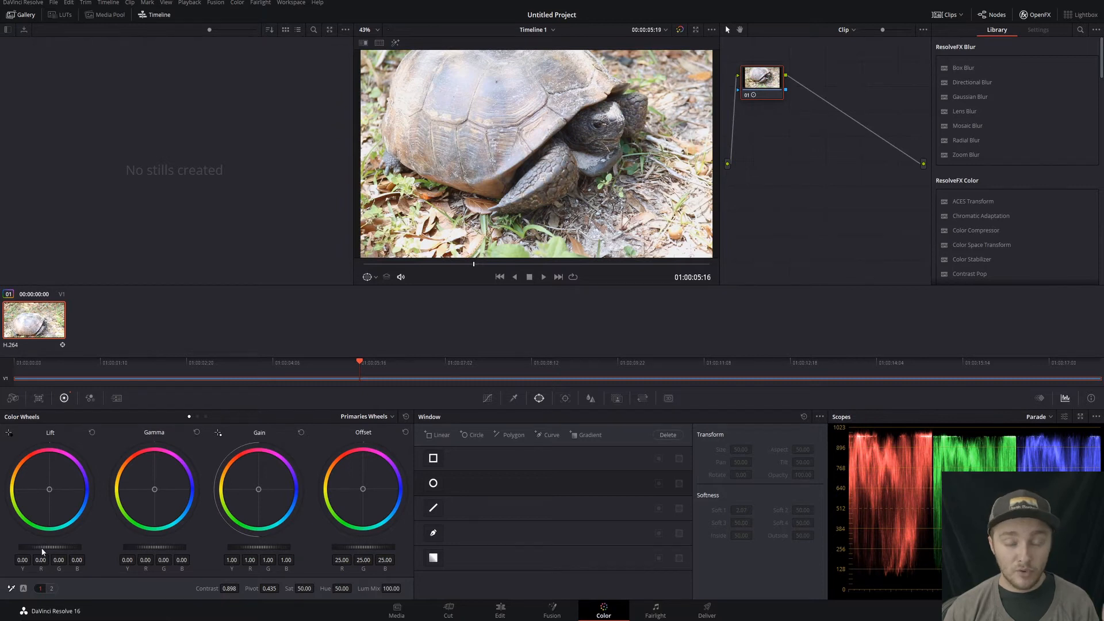
- Try raising the overall lift to 0.72, reset the lift, and reset all primary corrections to their defaults
{"action": "mouse_move", "coordinate": [42, 552]}
{"action": "left_mouse_down"}
{"action": "mouse_move", "coordinate": [60, 552]}
{"action": "mouse_move", "coordinate": [23, 552]}
{"action": "mouse_move", "coordinate": [62, 552]}
{"action": "left_mouse_up"}
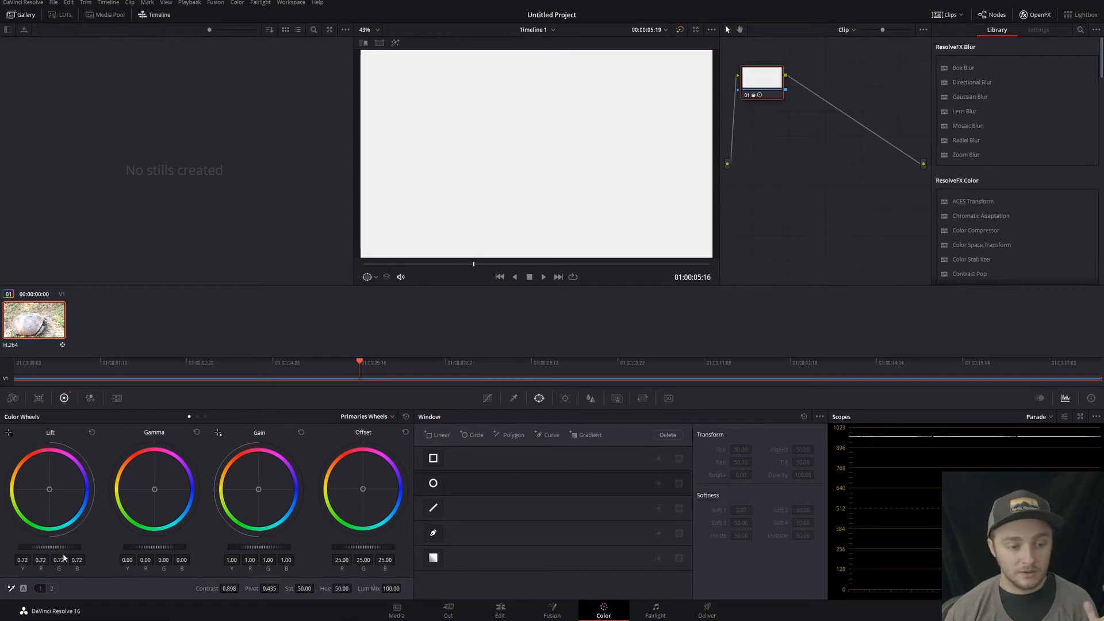
{"action": "left_click", "coordinate": [92, 432]}
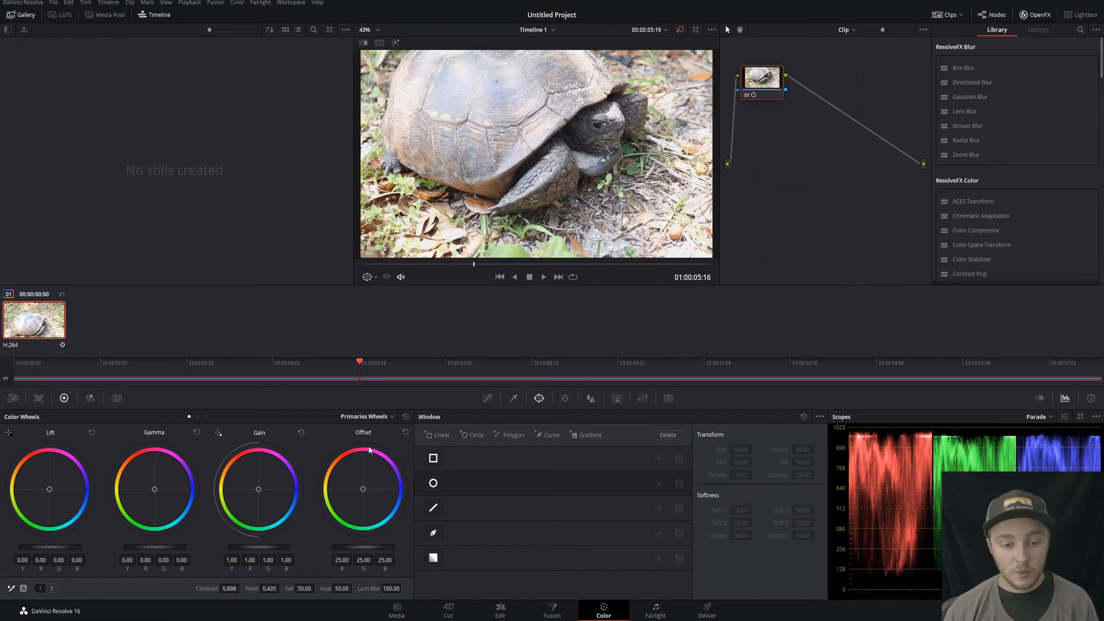
{"action": "left_click", "coordinate": [405, 416]}
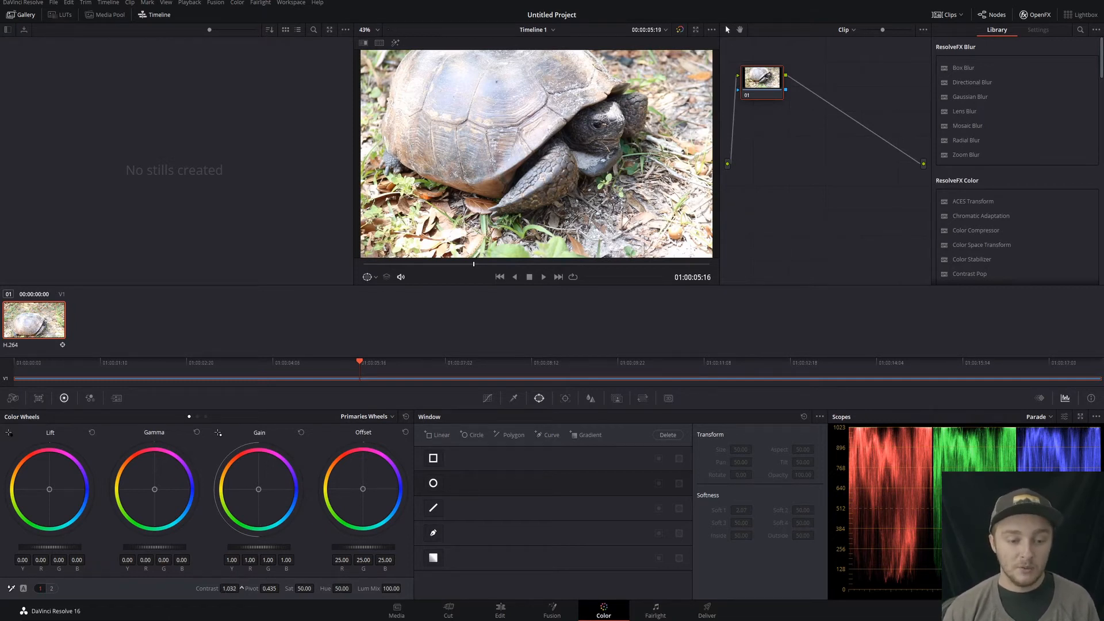
- Try a contrast of 1.128 on the clip, then restore the contrast to its default
{"action": "left_click_drag", "start_coordinate": [242, 588], "coordinate": [242, 587]}
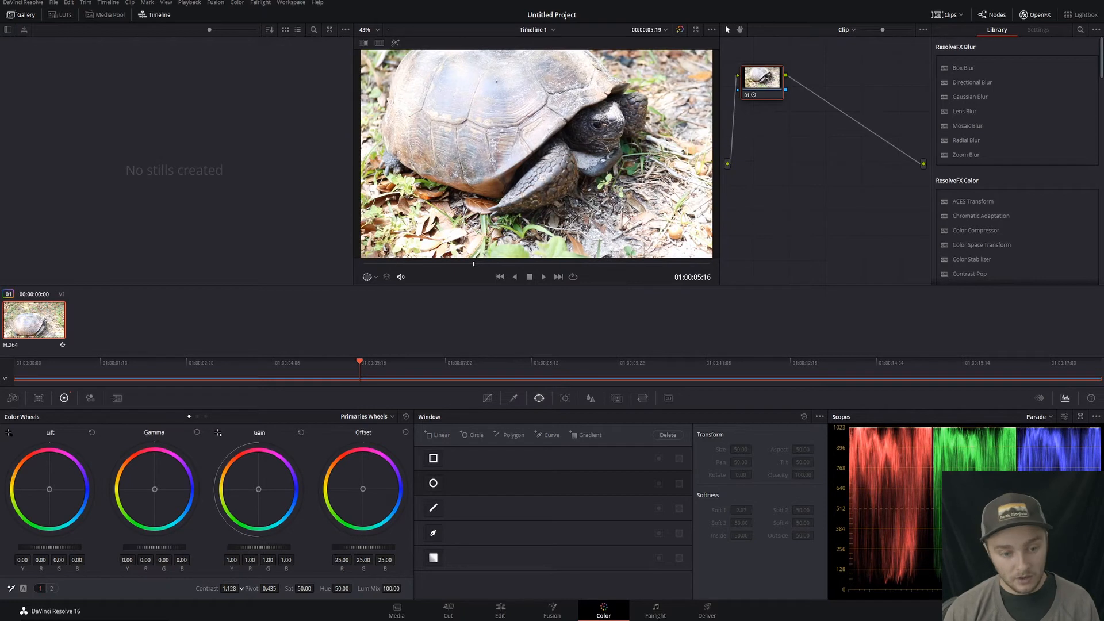
{"action": "double_click", "coordinate": [202, 589]}
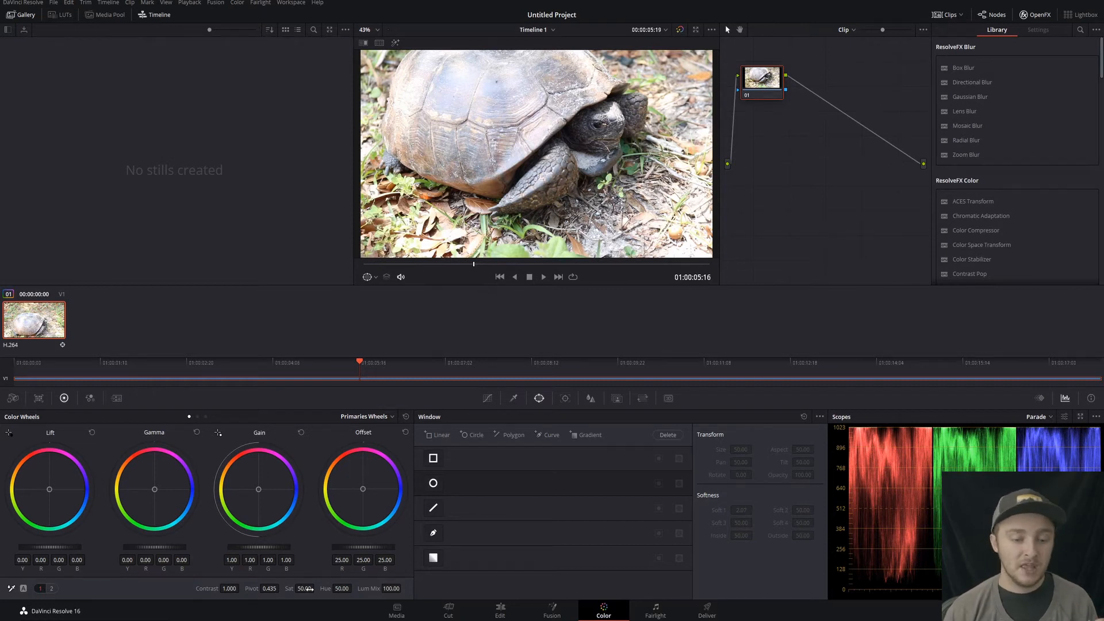
- Try the saturation at 100 and at 0 and shift the hue, restoring both settings to their defaults
{"action": "left_click_drag", "start_coordinate": [302, 588], "coordinate": [316, 587]}
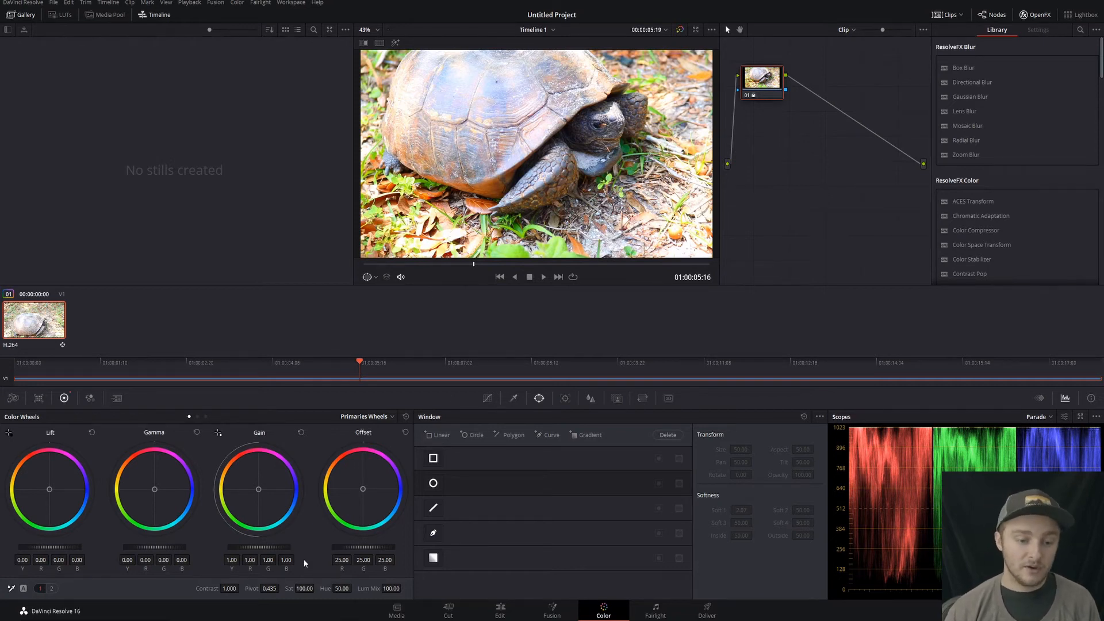
{"action": "left_click_drag", "start_coordinate": [304, 588], "coordinate": [247, 588]}
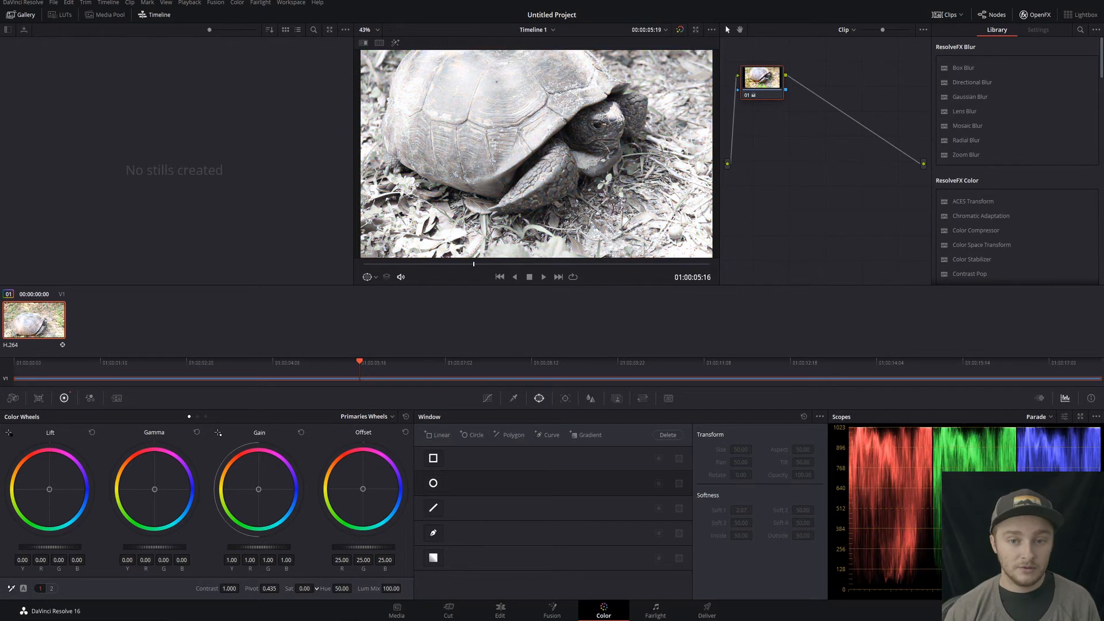
{"action": "double_click", "coordinate": [289, 588]}
{"action": "mouse_move", "coordinate": [342, 588]}
{"action": "left_mouse_down"}
{"action": "mouse_move", "coordinate": [368, 588]}
{"action": "mouse_move", "coordinate": [336, 587]}
{"action": "left_mouse_up"}
{"action": "double_click", "coordinate": [326, 587]}
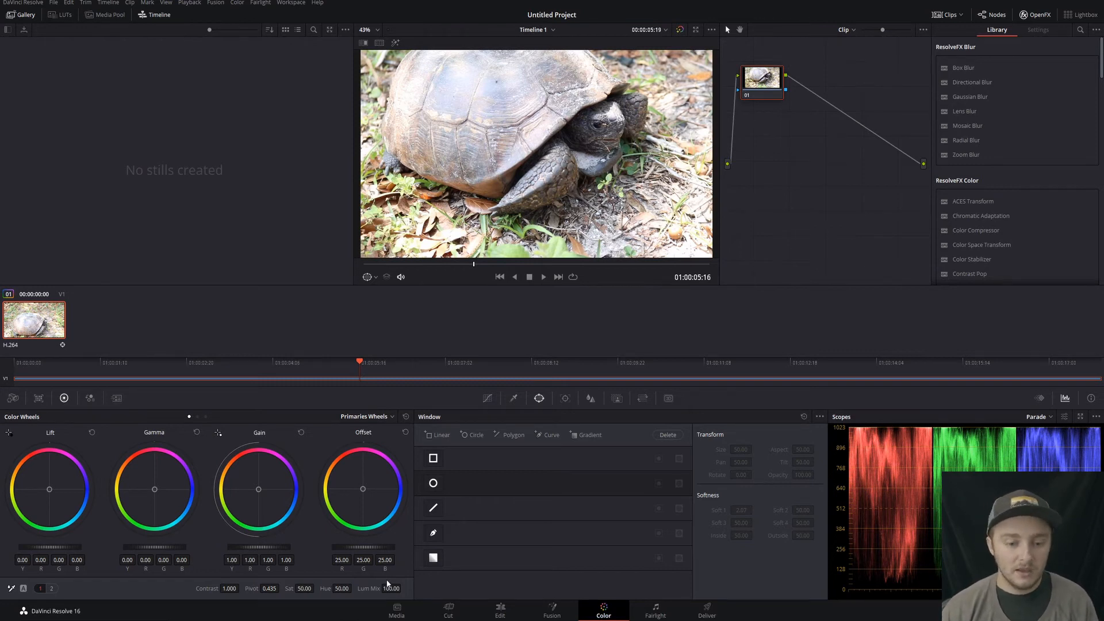
- Set the luminance mix to 0 and test a contrast of 1.282, then restore the contrast to its default
{"action": "left_click_drag", "start_coordinate": [387, 584], "coordinate": [287, 588]}
{"action": "left_click_drag", "start_coordinate": [391, 588], "coordinate": [423, 592]}
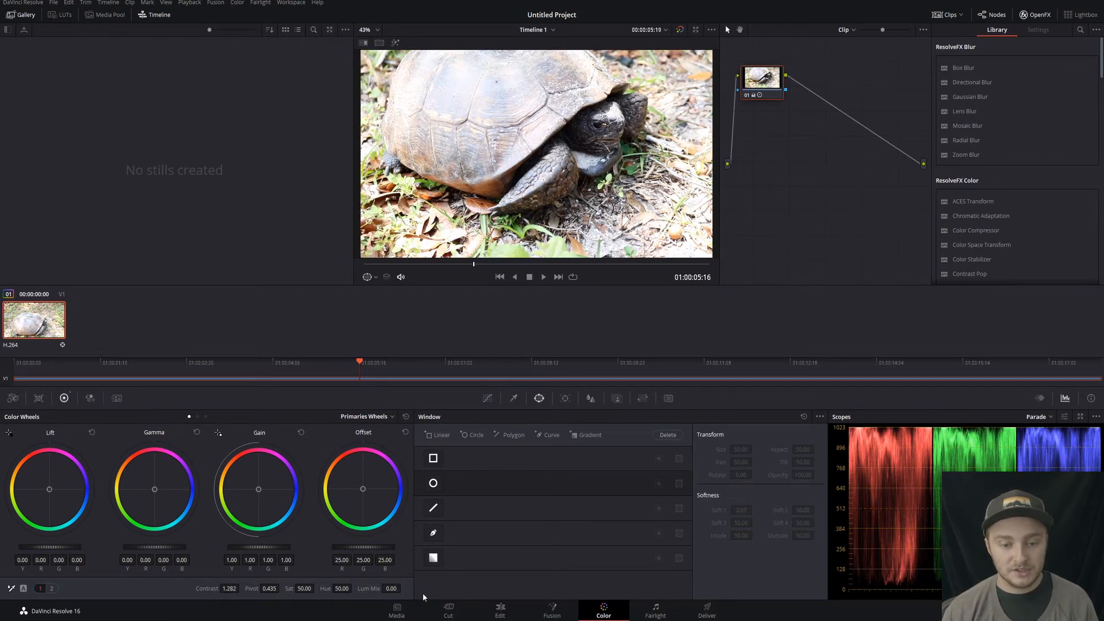
{"action": "double_click", "coordinate": [209, 589]}
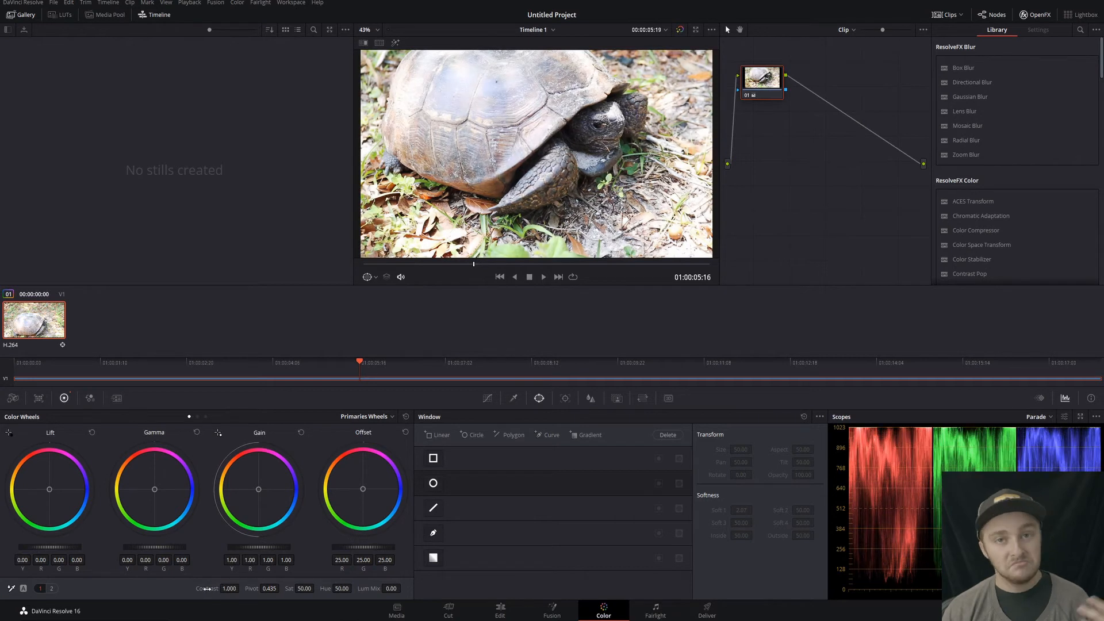
- Try the temperature at 3790 and about -3980 and the tint at -100, resetting each to its default
{"action": "left_click", "coordinate": [51, 588]}
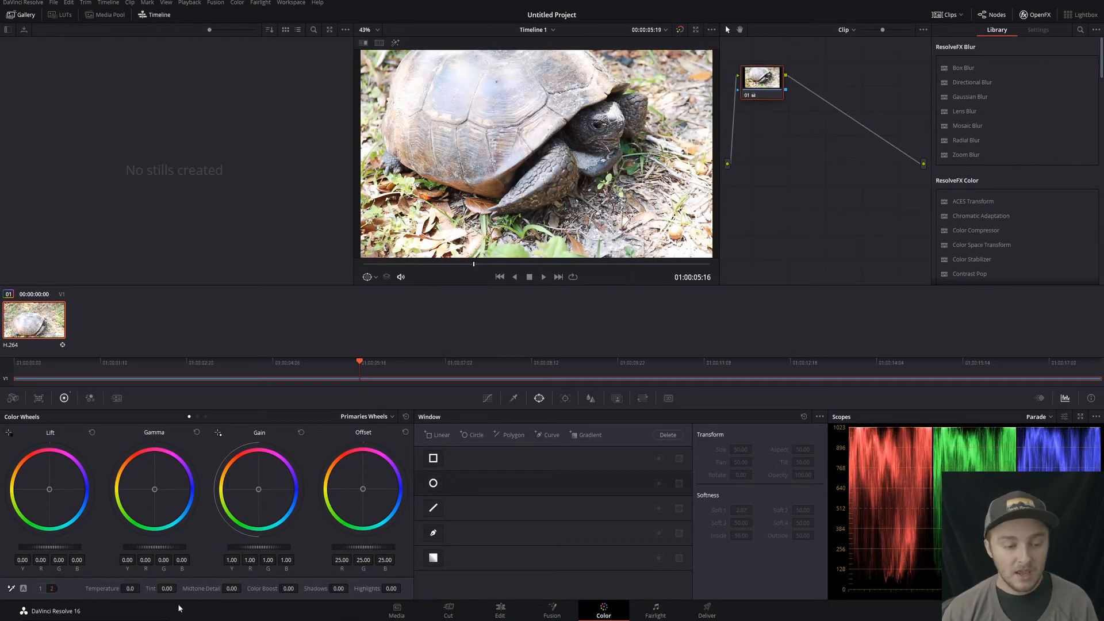
{"action": "left_click_drag", "start_coordinate": [135, 589], "coordinate": [142, 587]}
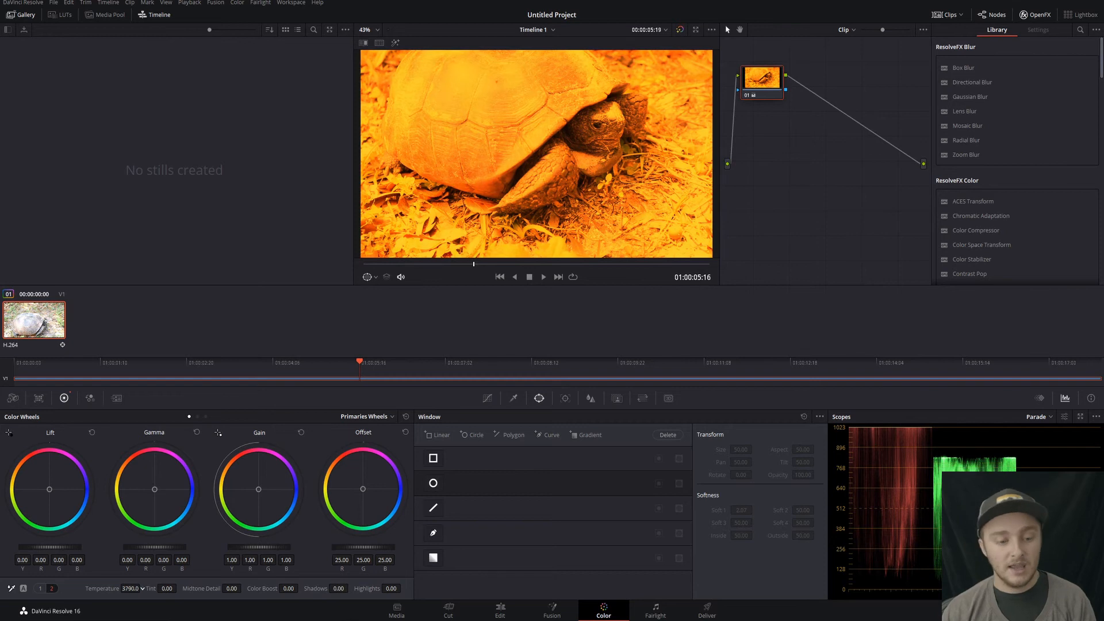
{"action": "left_click_drag", "start_coordinate": [142, 587], "coordinate": [142, 588]}
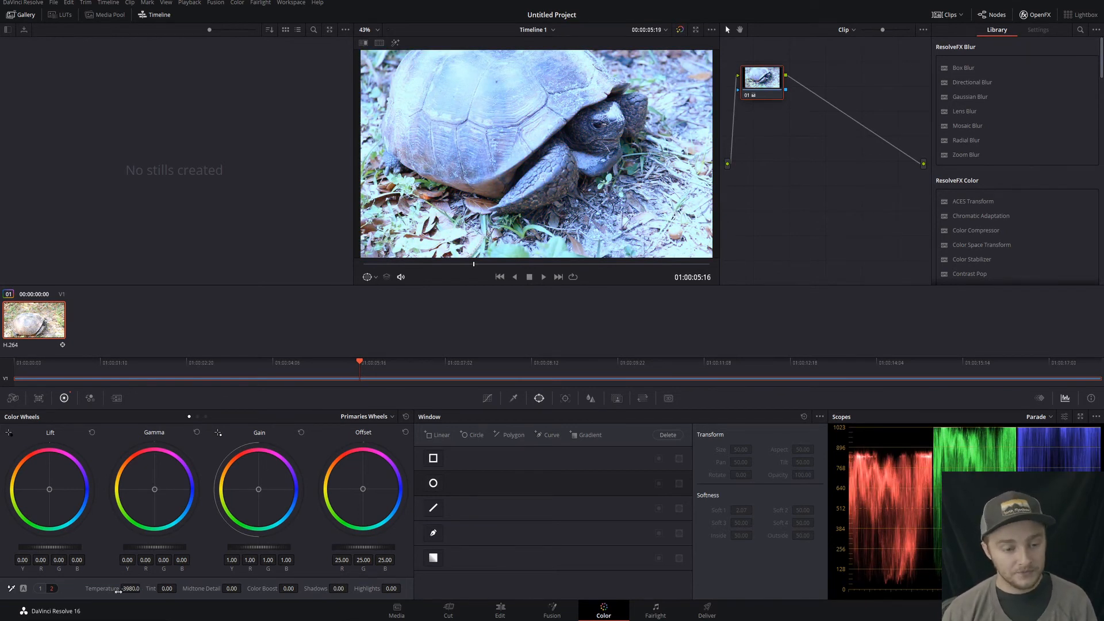
{"action": "double_click", "coordinate": [111, 589]}
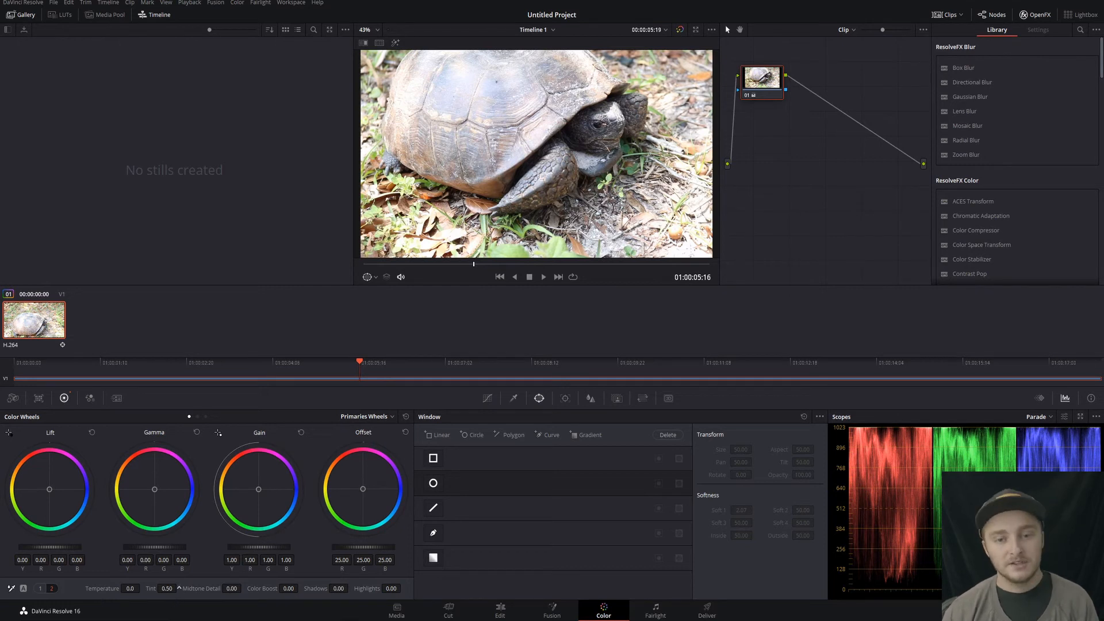
{"action": "left_click_drag", "start_coordinate": [168, 588], "coordinate": [51, 589]}
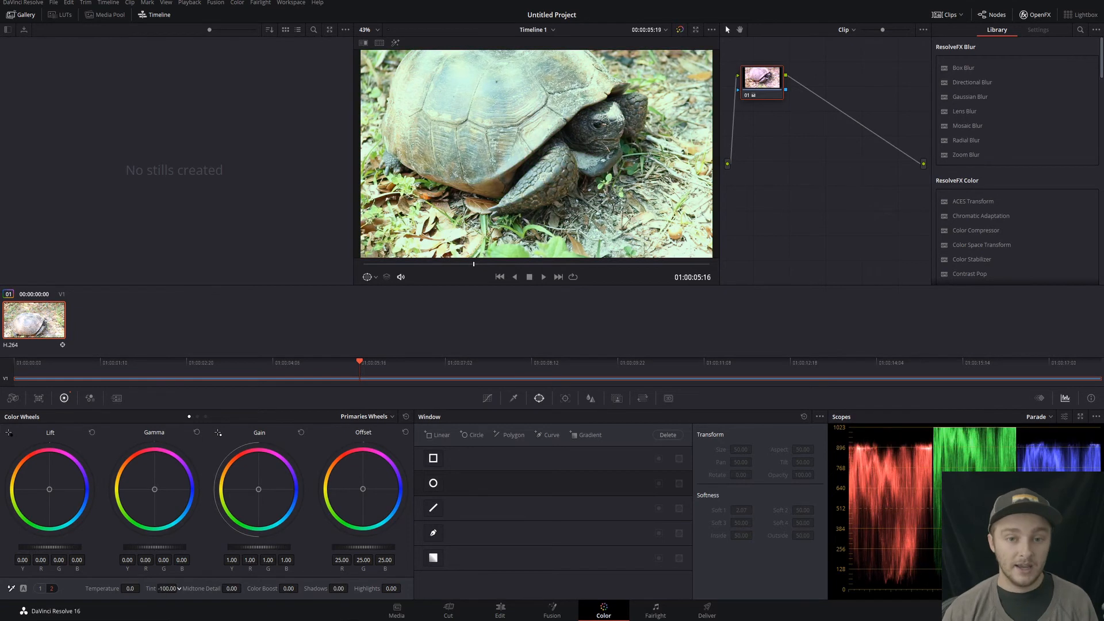
{"action": "double_click", "coordinate": [157, 589]}
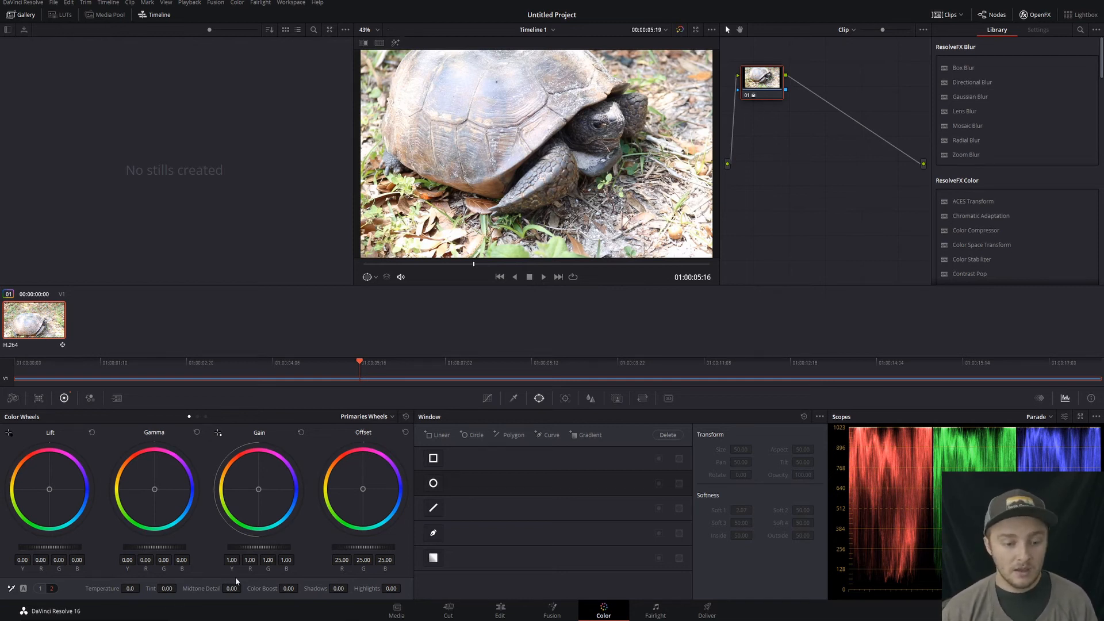
- Try the midtone detail at 100 and the color boost at 100 and 36.50, returning both to 0
{"action": "left_click_drag", "start_coordinate": [232, 588], "coordinate": [244, 587]}
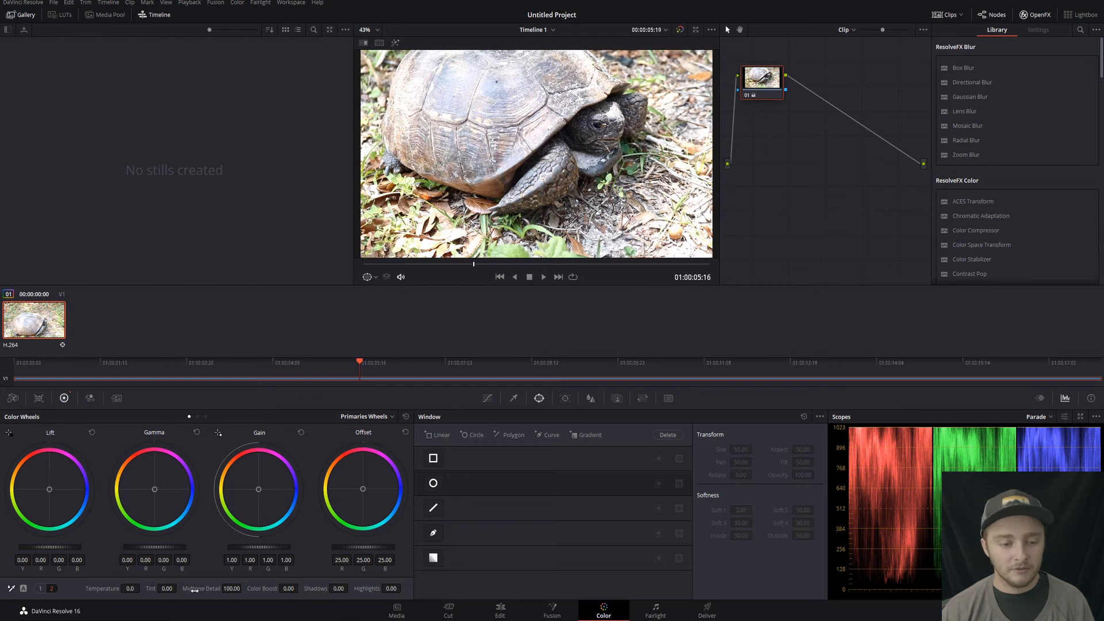
{"action": "left_click_drag", "start_coordinate": [235, 589], "coordinate": [244, 587]}
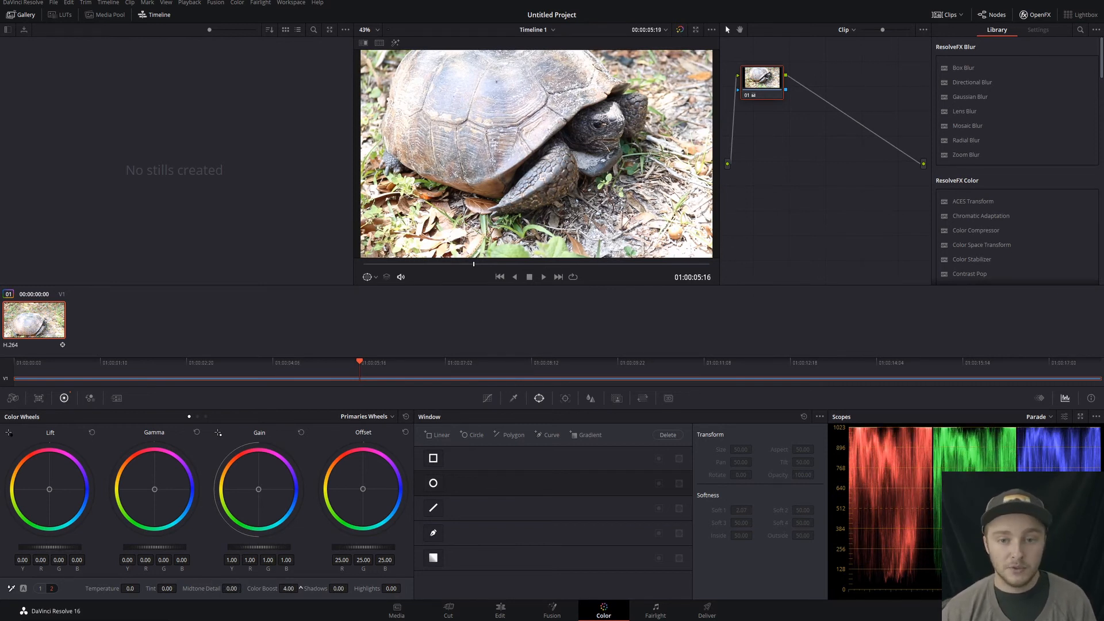
{"action": "left_click_drag", "start_coordinate": [290, 589], "coordinate": [300, 587]}
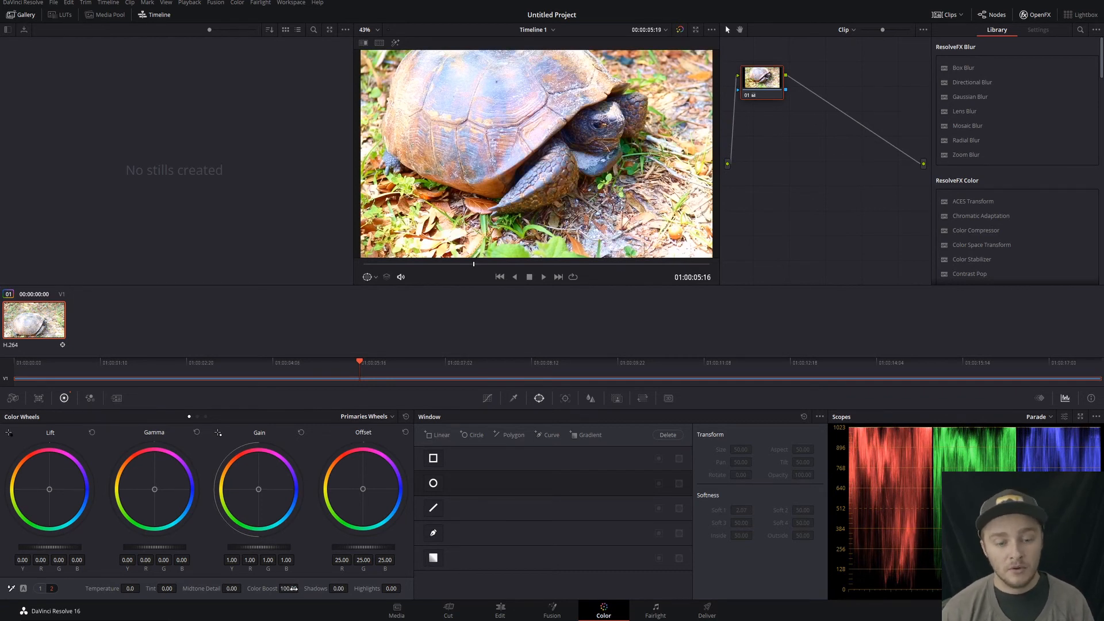
{"action": "left_click_drag", "start_coordinate": [290, 589], "coordinate": [300, 588]}
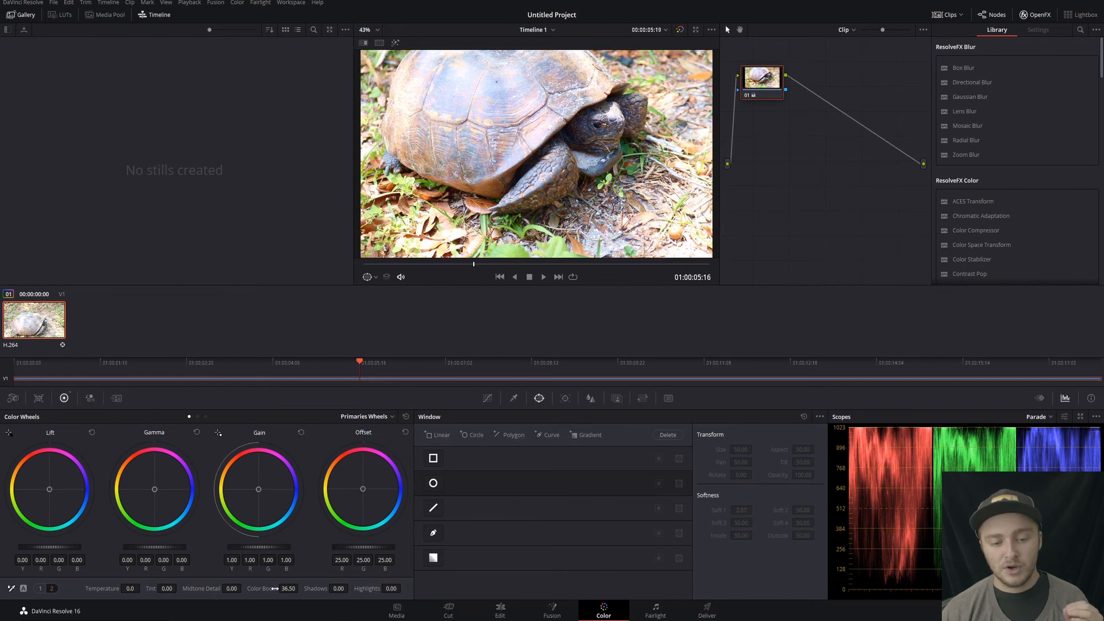
{"action": "double_click", "coordinate": [275, 588]}
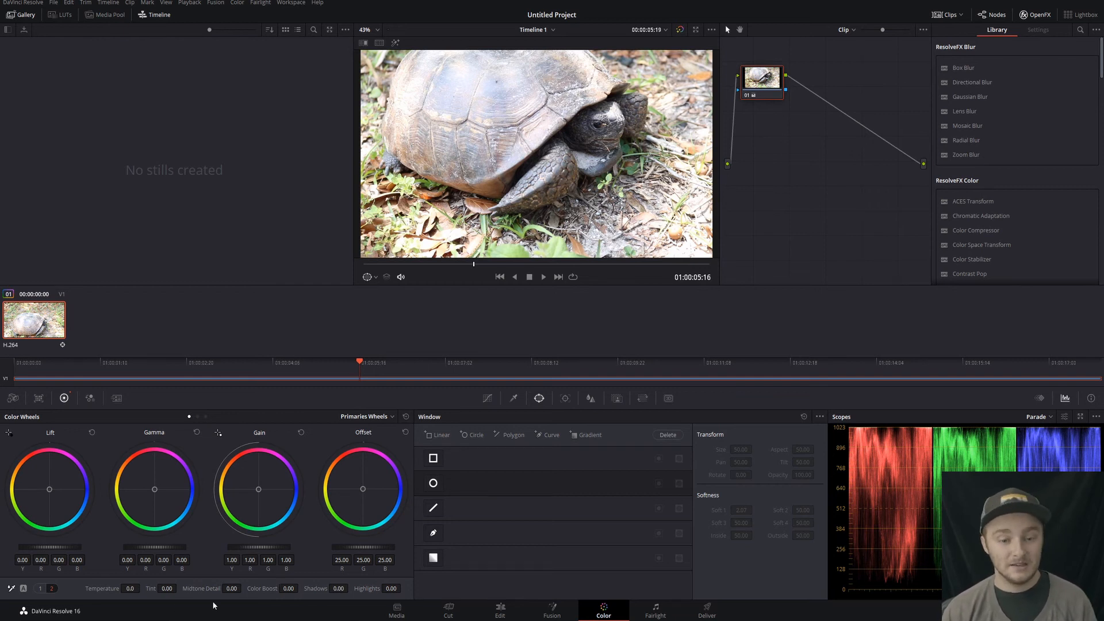
- Compare the shadows adjustment at -100 and 100, then reset it to its default
{"action": "left_click_drag", "start_coordinate": [339, 589], "coordinate": [17, 517]}
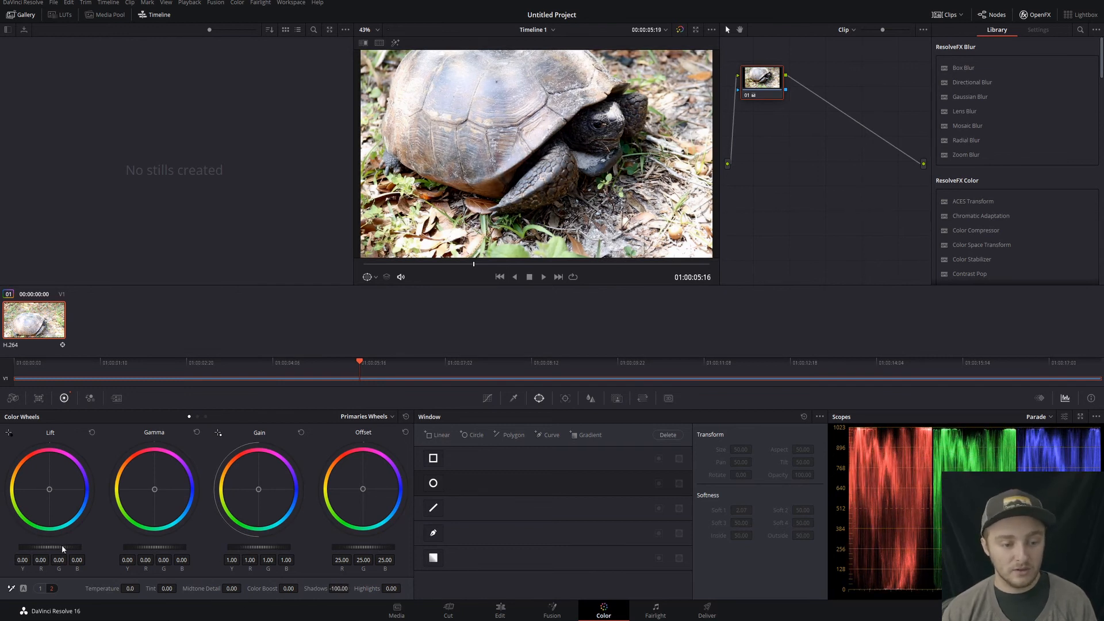
{"action": "key", "text": "ctrl+z"}
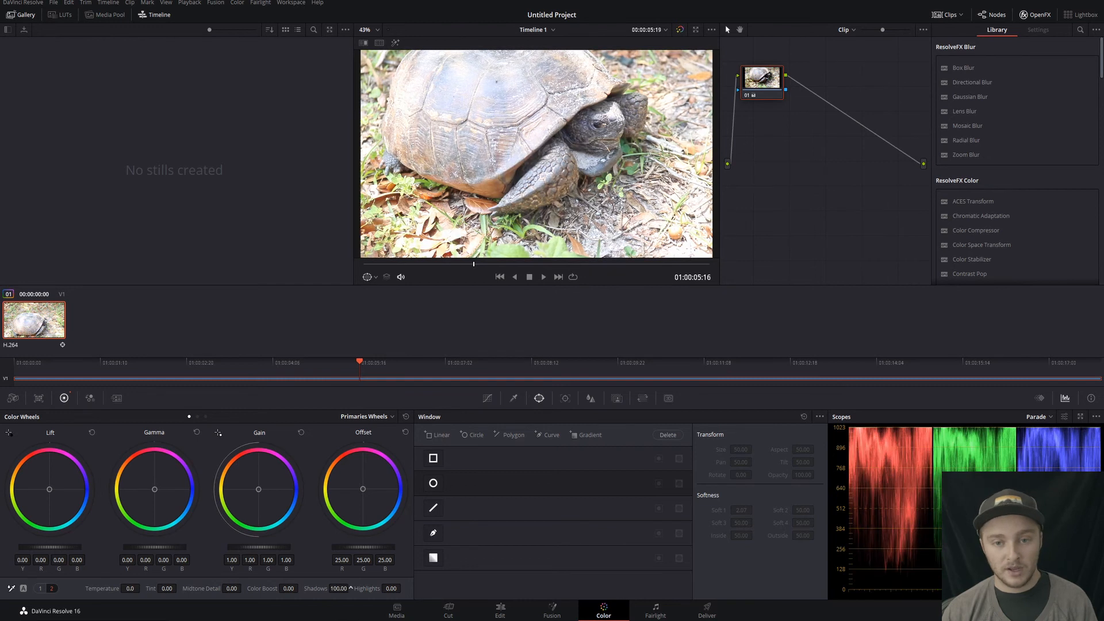
{"action": "key", "text": "ctrl+shift+z"}
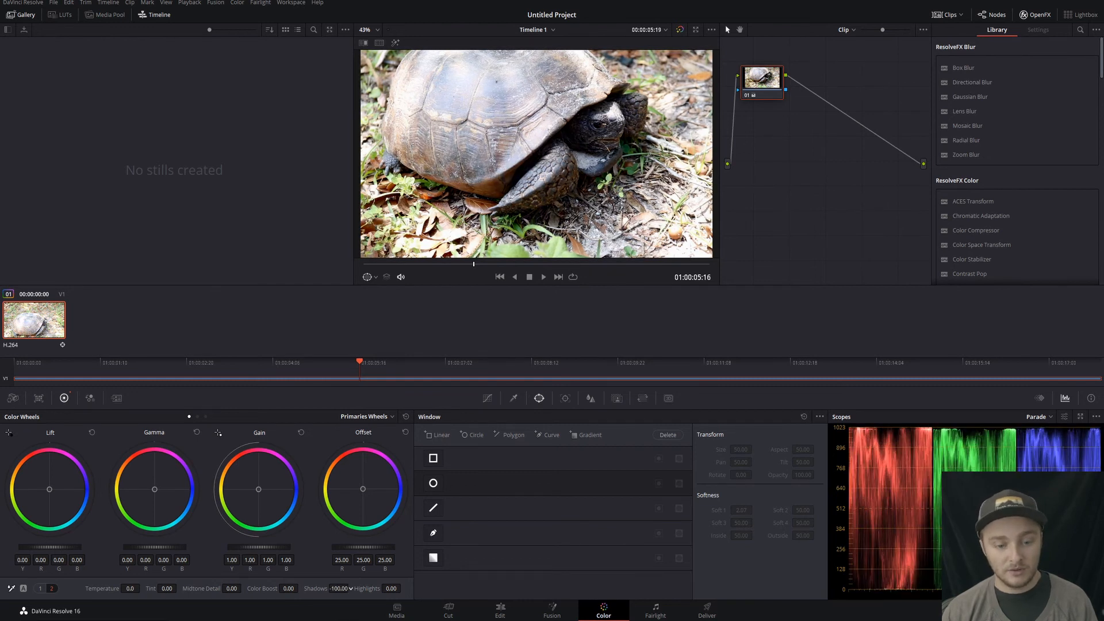
{"action": "double_click", "coordinate": [317, 589]}
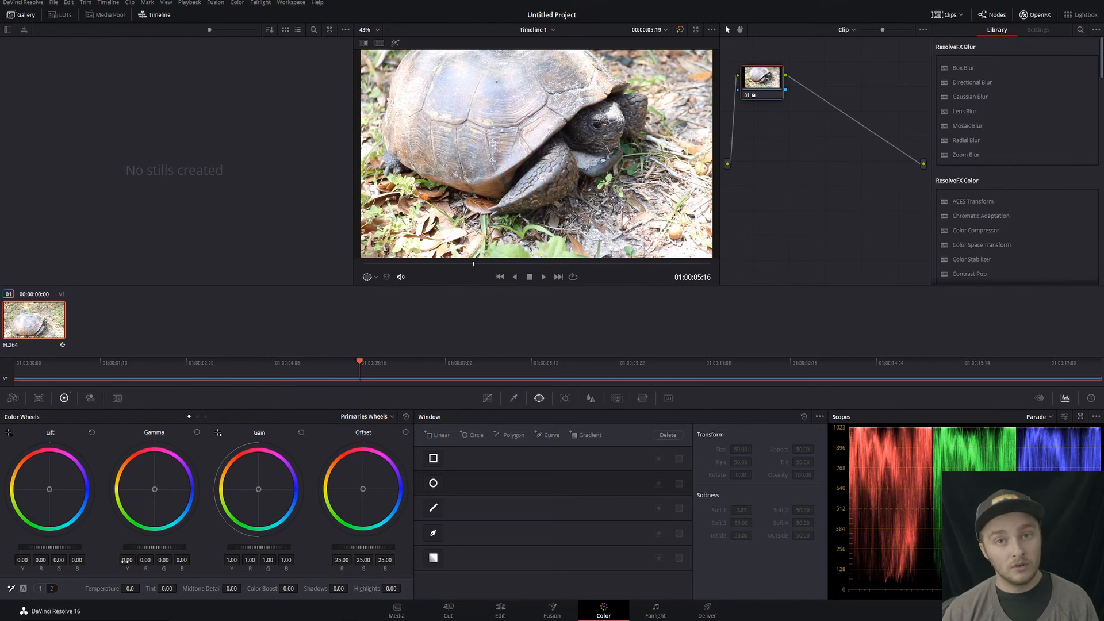
- Try the shadows at -100 and a lowered highlights value, resetting each to its default
{"action": "left_click_drag", "start_coordinate": [315, 585], "coordinate": [259, 585]}
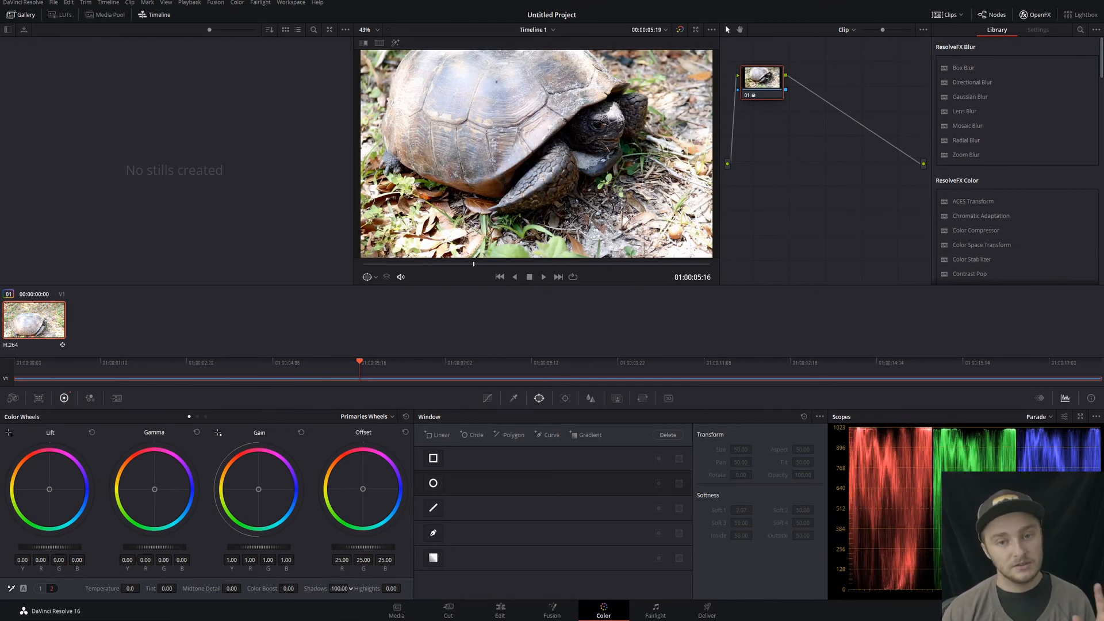
{"action": "double_click", "coordinate": [320, 588]}
{"action": "left_click_drag", "start_coordinate": [371, 588], "coordinate": [339, 588]}
{"action": "double_click", "coordinate": [367, 588]}
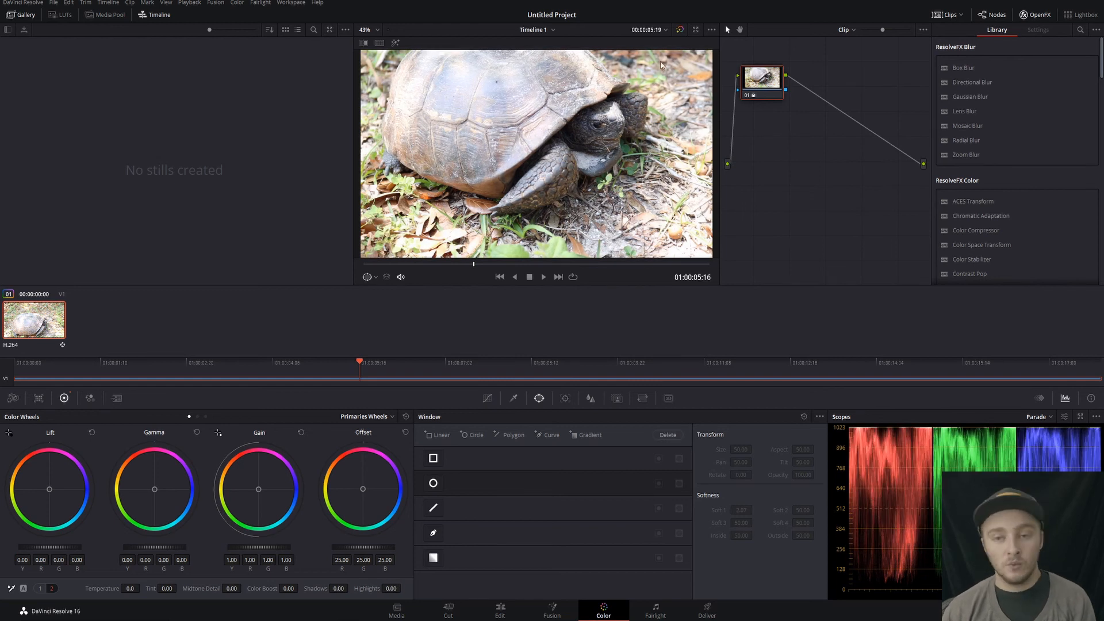
- Nudge node 01 slightly, hide the node graph and bring it back into view
{"action": "mouse_move", "coordinate": [764, 85]}
{"action": "left_mouse_down"}
{"action": "mouse_move", "coordinate": [782, 102]}
{"action": "mouse_move", "coordinate": [778, 76]}
{"action": "mouse_move", "coordinate": [765, 84]}
{"action": "left_mouse_up"}
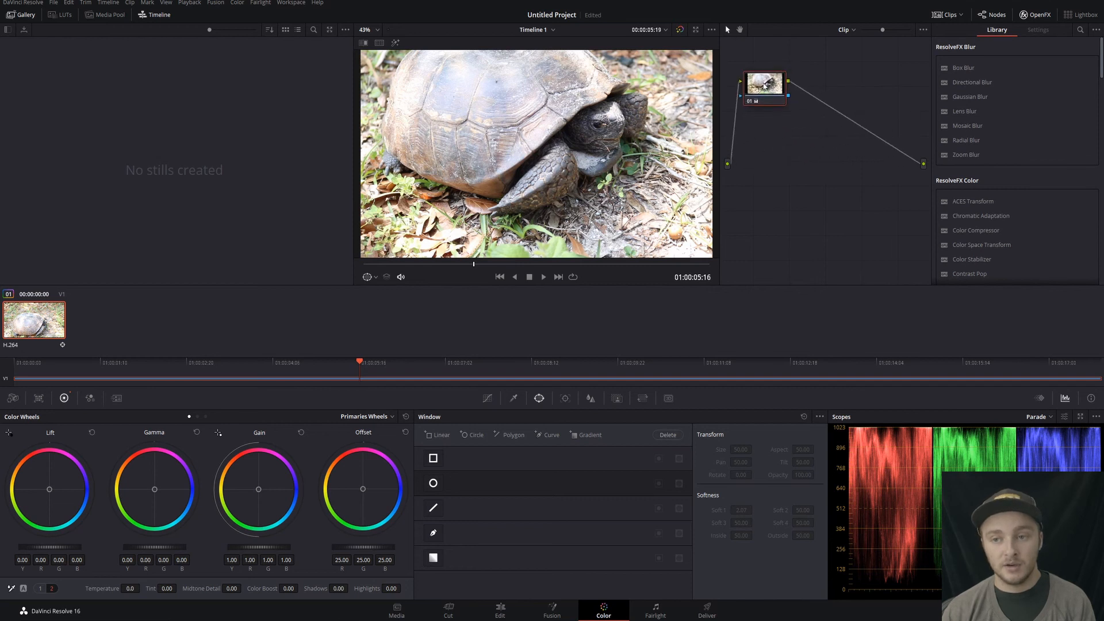
{"action": "left_click", "coordinate": [998, 15]}
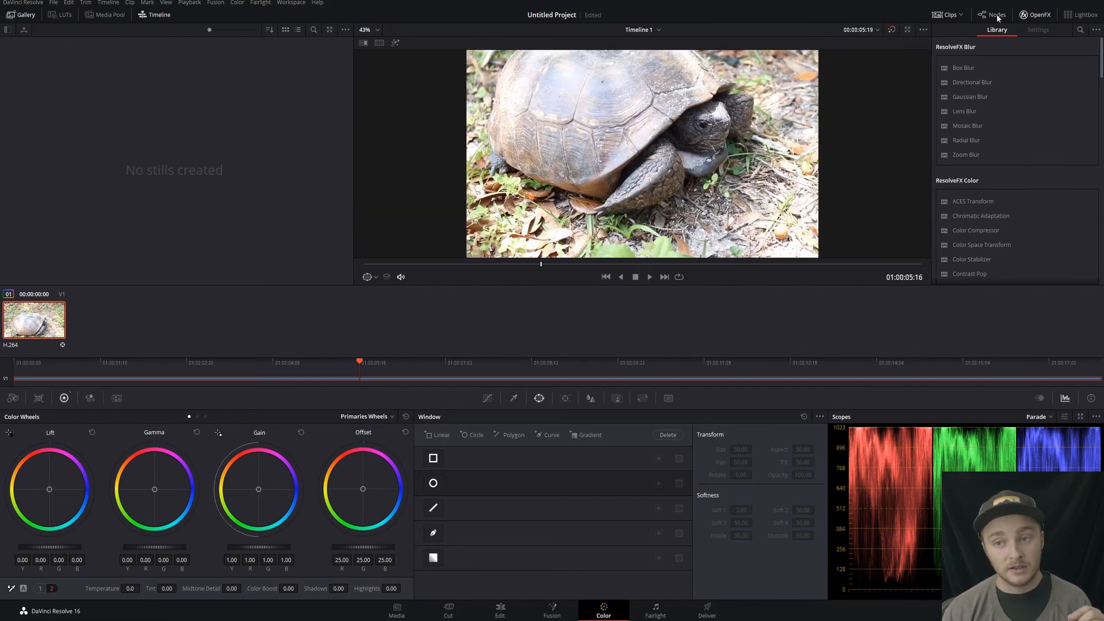
{"action": "left_click", "coordinate": [999, 16]}
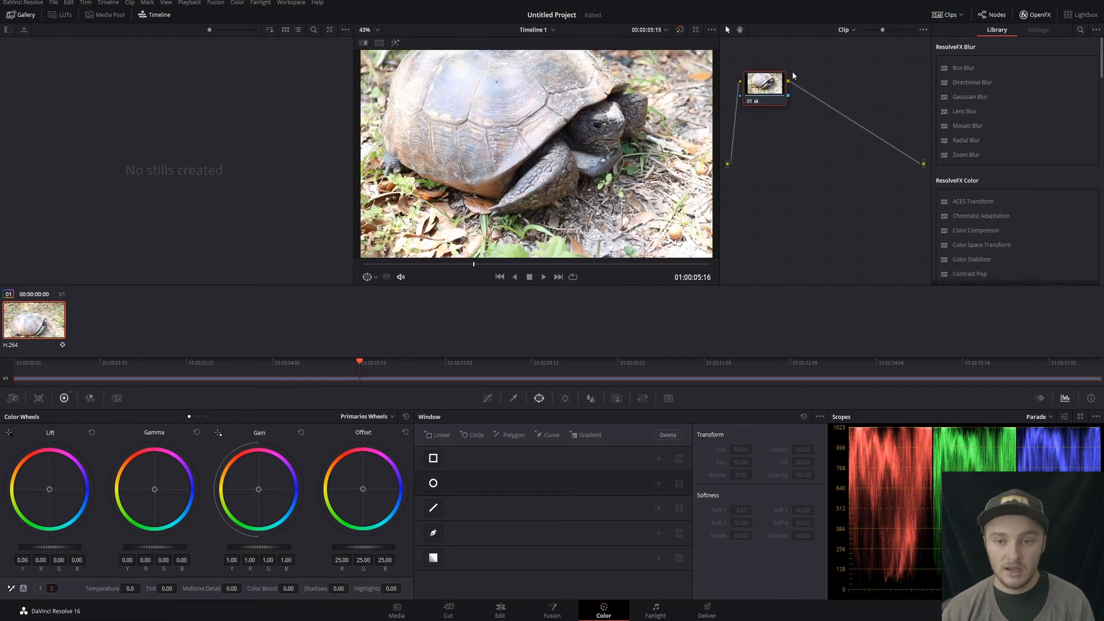
- Add a serial node before node 01 and arrange the two nodes side by side in signal order
{"action": "key", "text": "shift+s"}
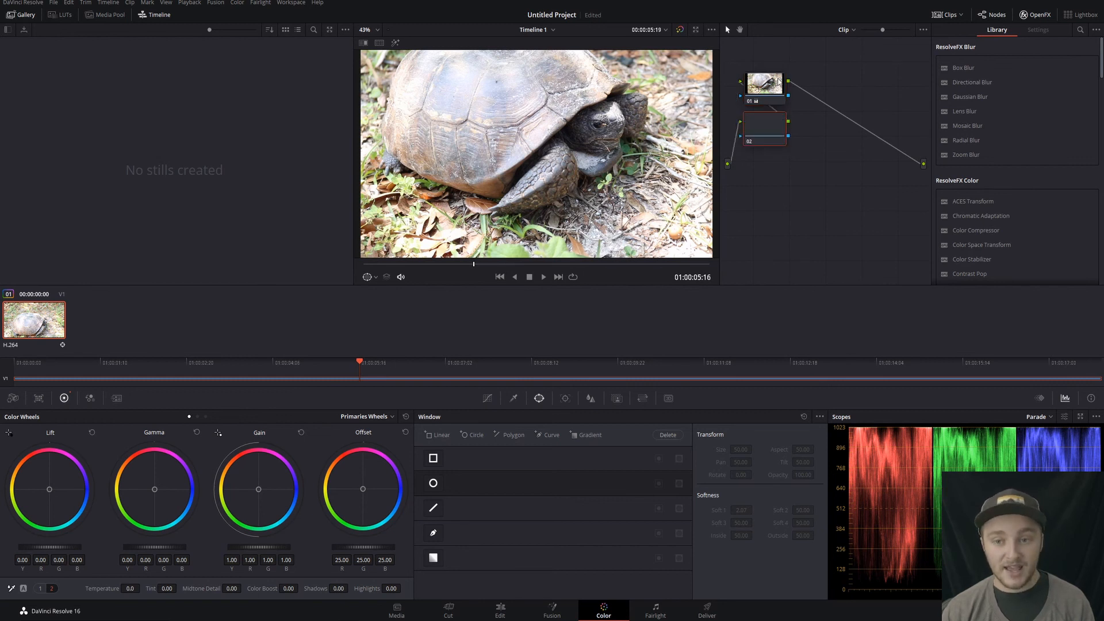
{"action": "mouse_move", "coordinate": [769, 140]}
{"action": "left_mouse_down"}
{"action": "mouse_move", "coordinate": [837, 127]}
{"action": "mouse_move", "coordinate": [751, 142]}
{"action": "mouse_move", "coordinate": [763, 150]}
{"action": "left_mouse_up"}
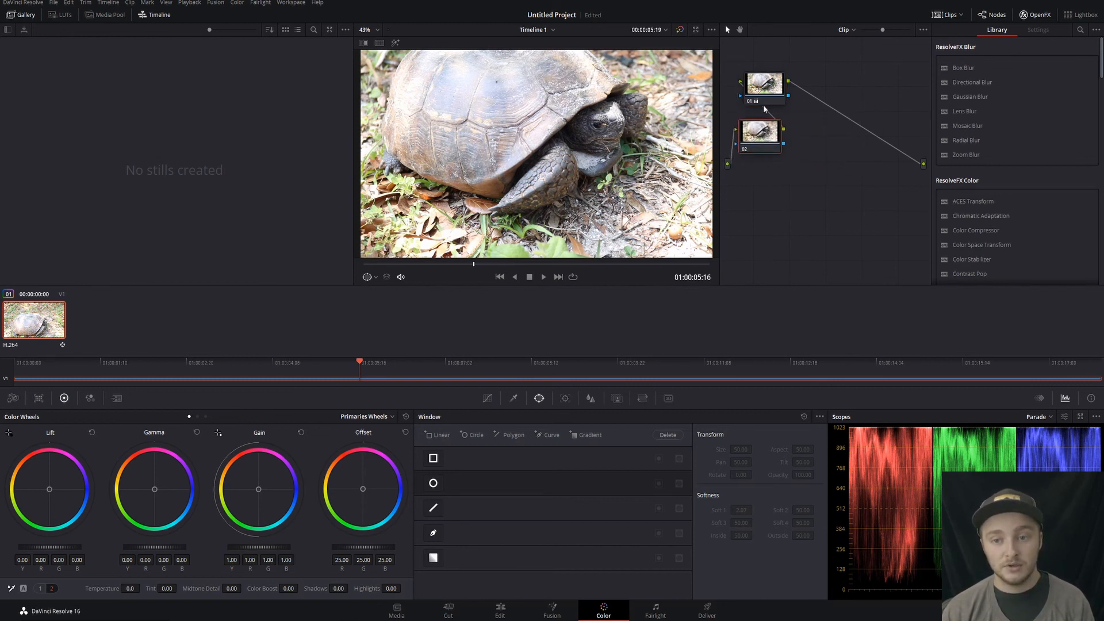
{"action": "left_click_drag", "start_coordinate": [763, 97], "coordinate": [812, 65]}
{"action": "left_click_drag", "start_coordinate": [769, 140], "coordinate": [760, 92]}
{"action": "left_click_drag", "start_coordinate": [819, 59], "coordinate": [827, 101]}
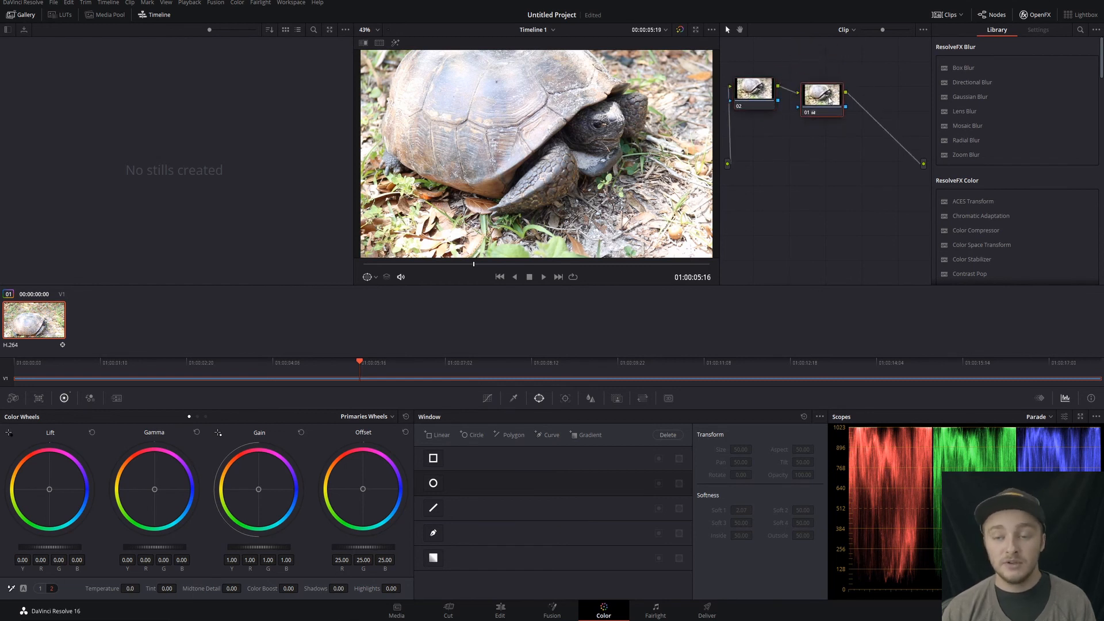
- Add a serial node after node 01 and place it just below and to the right of that node
{"action": "right_click", "coordinate": [839, 95]}
{"action": "right_click", "coordinate": [827, 92]}
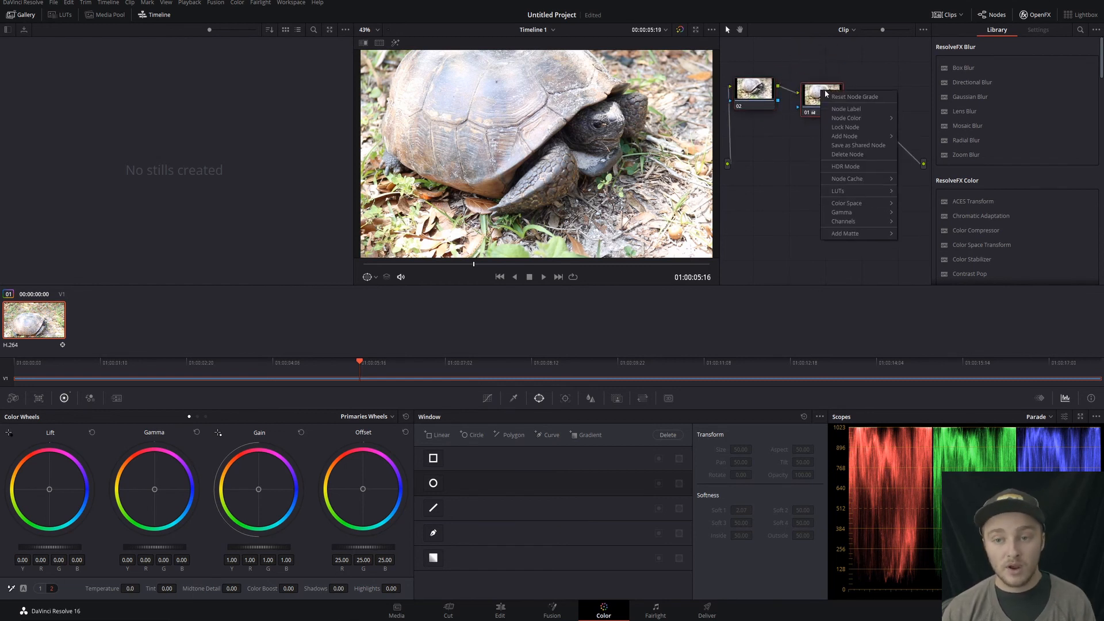
{"action": "mouse_move", "coordinate": [857, 136]}
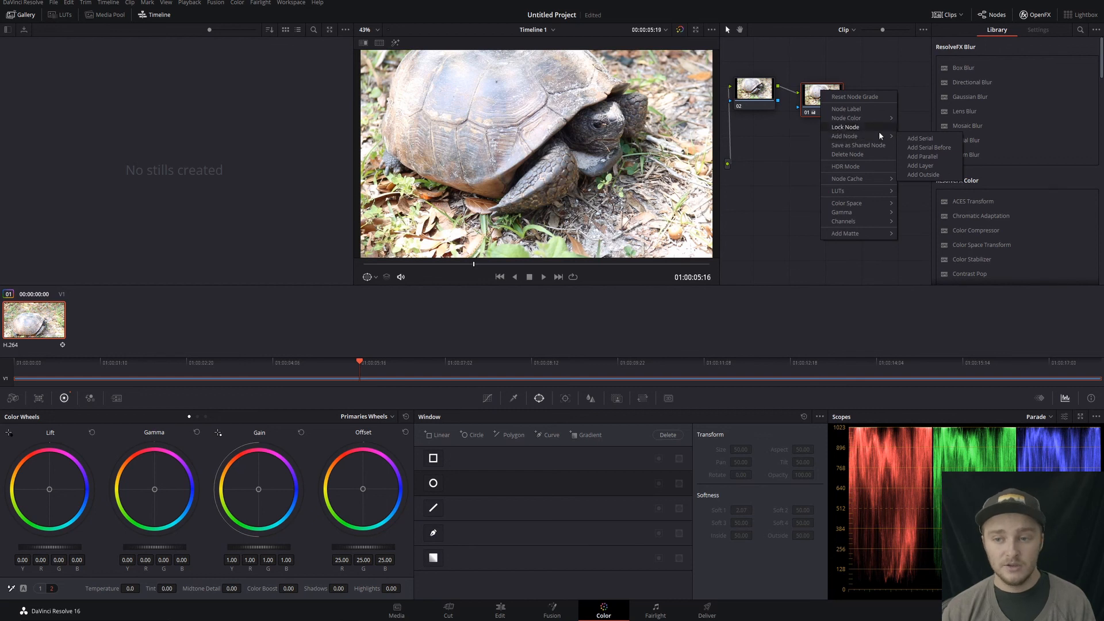
{"action": "left_click", "coordinate": [920, 139]}
{"action": "left_click_drag", "start_coordinate": [856, 199], "coordinate": [867, 168]}
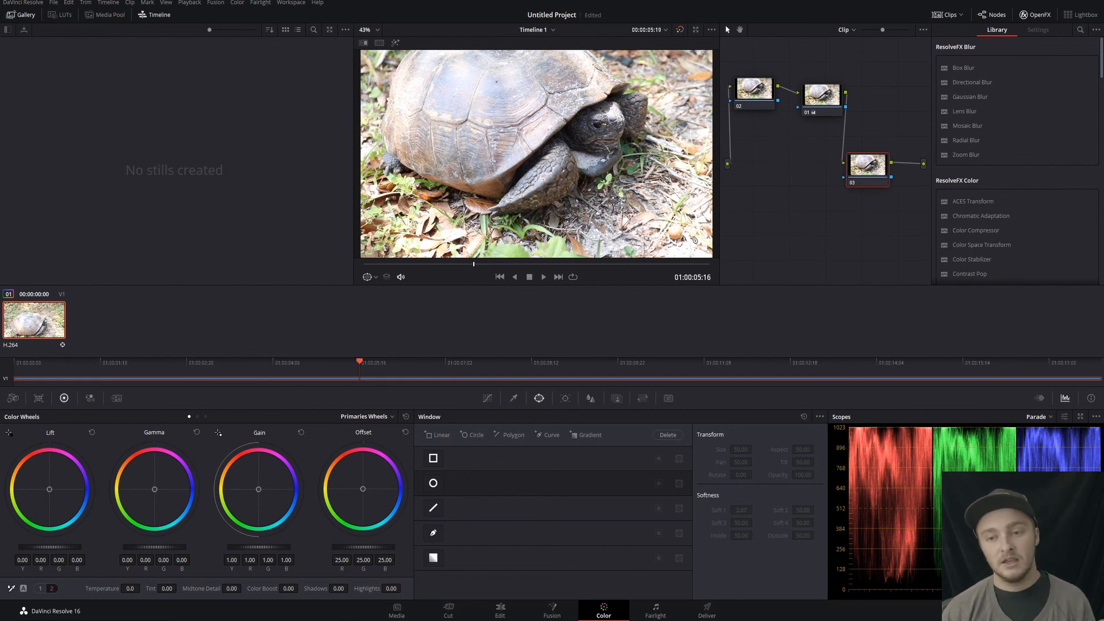
{"action": "left_click_drag", "start_coordinate": [878, 175], "coordinate": [867, 138]}
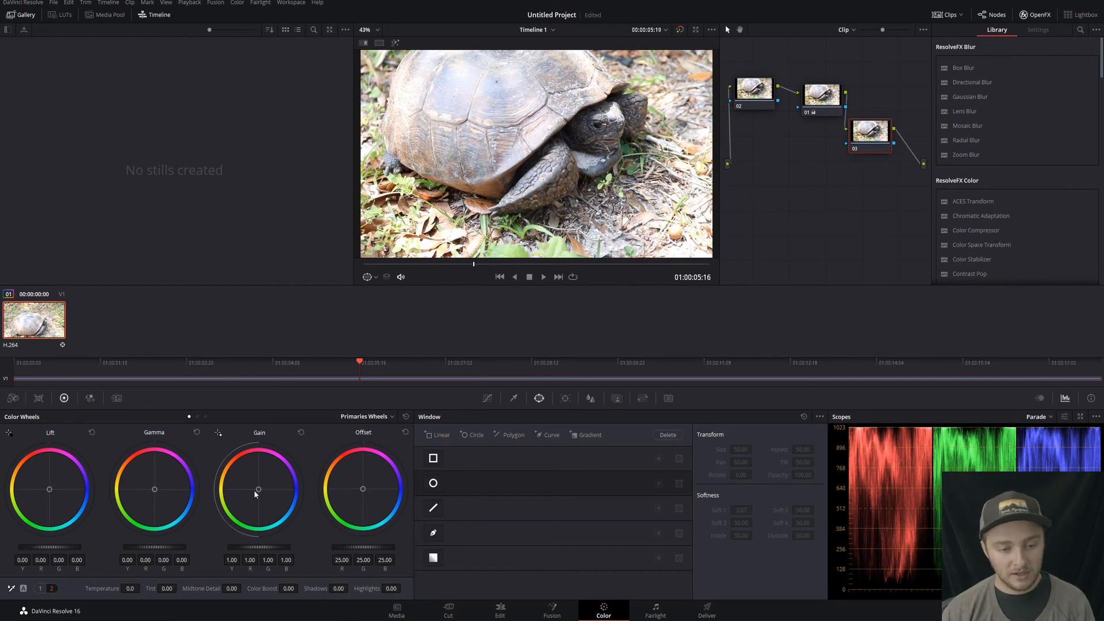
- Push the gain of node 03 toward magenta with red 1.94, green 0.67 and blue 1.53, and delete that node
{"action": "left_click_drag", "start_coordinate": [259, 490], "coordinate": [268, 467]}
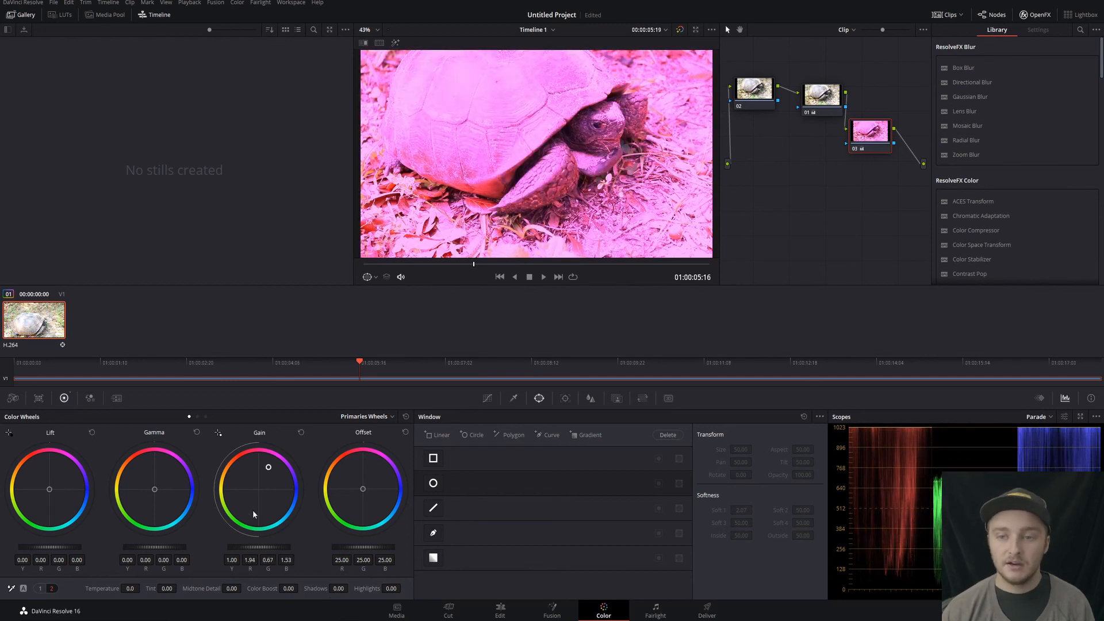
{"action": "right_click", "coordinate": [867, 137]}
{"action": "left_click", "coordinate": [856, 136]}
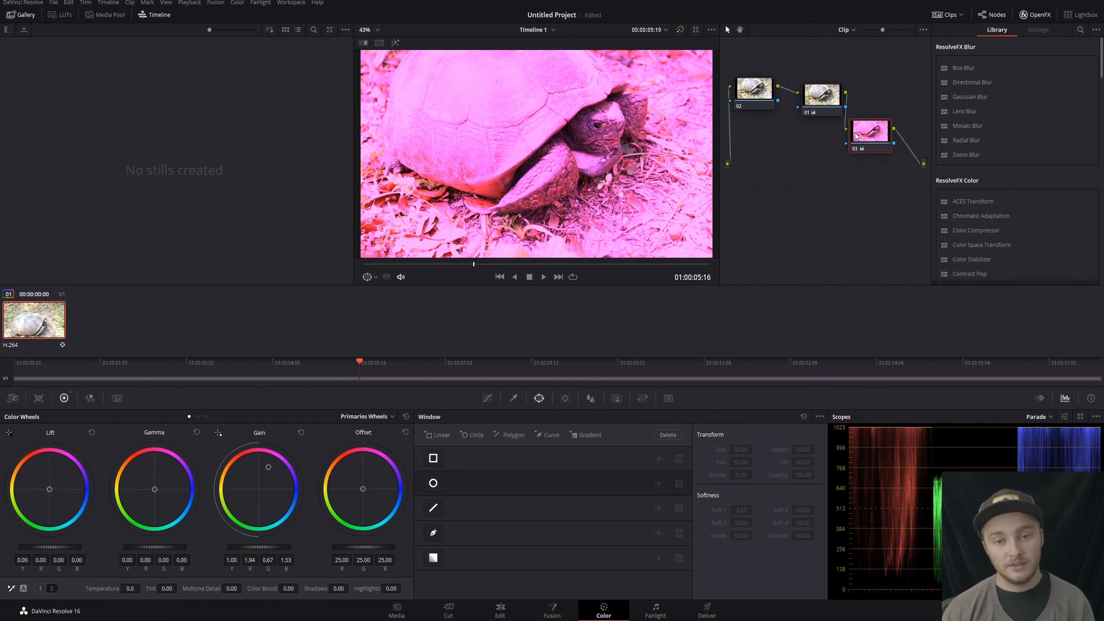
{"action": "key", "text": "Delete"}
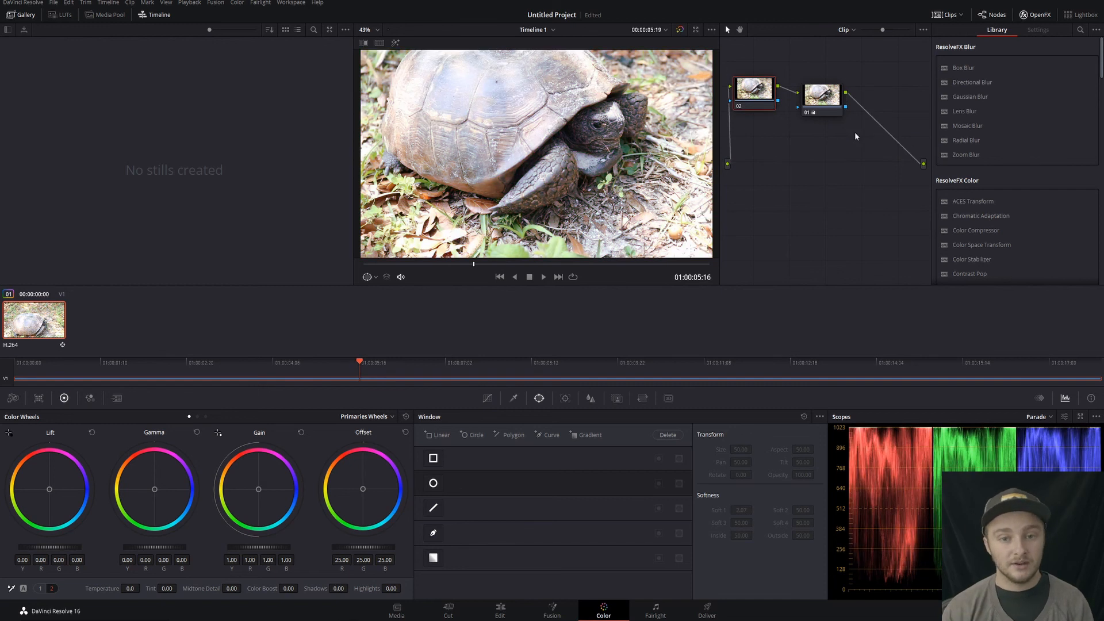
{"action": "left_click", "coordinate": [815, 105]}
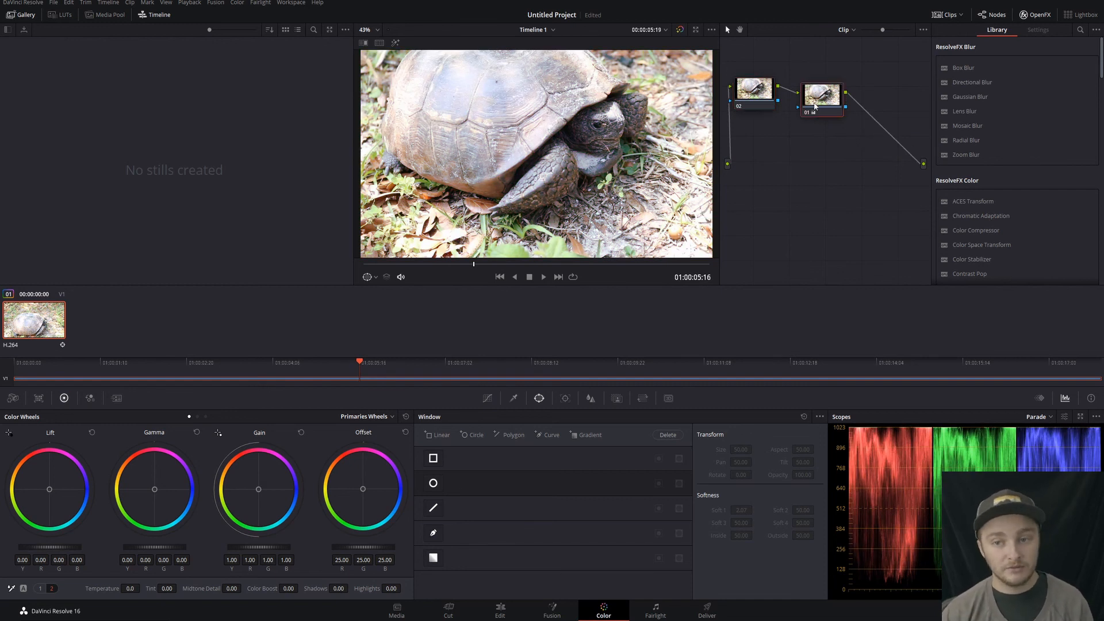